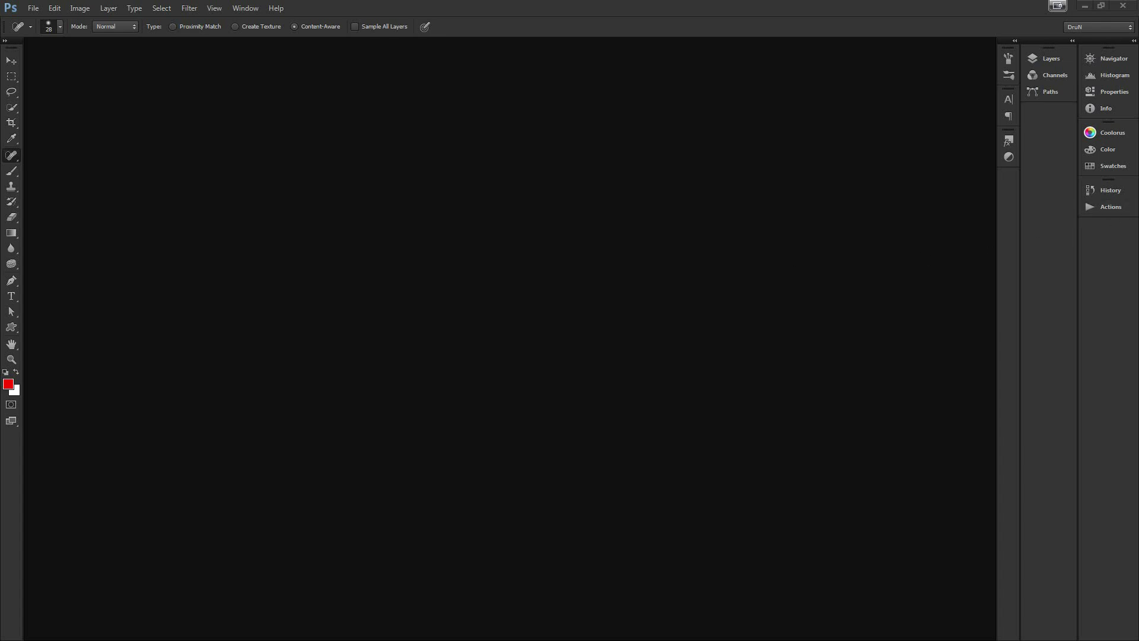
Dock the rainbow image and sample its green band (79, 185, 75) as the foreground colour.
{"action": "mouse_move", "coordinate": [328, 54]}
{"action": "left_mouse_down"}
{"action": "mouse_move", "coordinate": [332, 43]}
{"action": "mouse_move", "coordinate": [321, 56]}
{"action": "left_mouse_up"}
{"action": "left_click", "coordinate": [11, 139]}
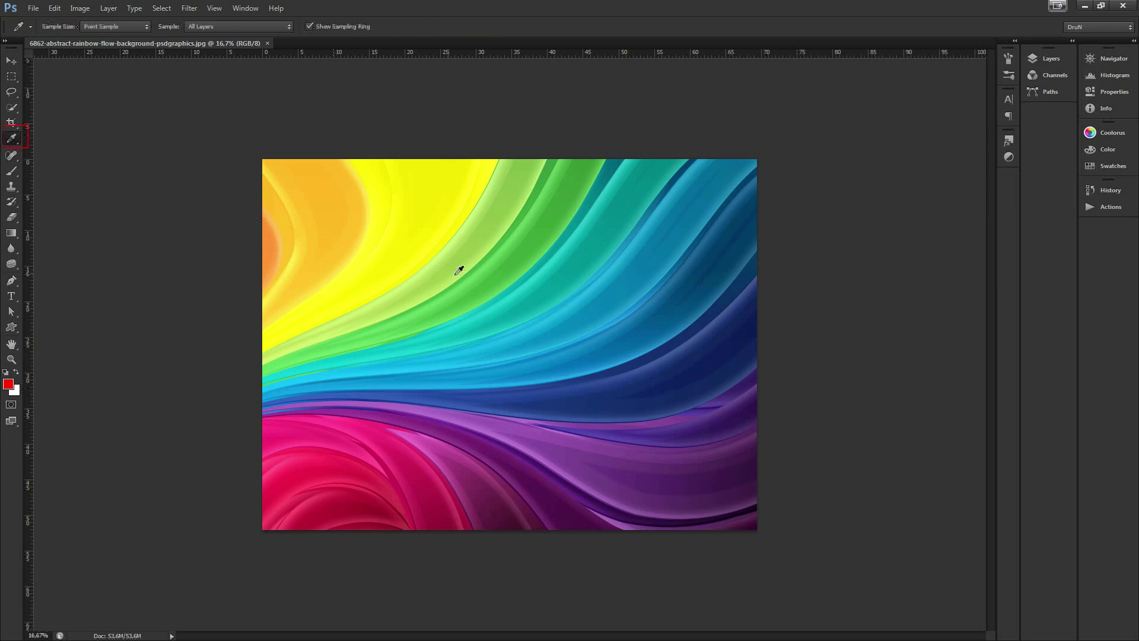
{"action": "left_click", "coordinate": [512, 276]}
{"action": "left_click", "coordinate": [9, 386]}
{"action": "left_click_drag", "start_coordinate": [229, 252], "coordinate": [433, 233]}
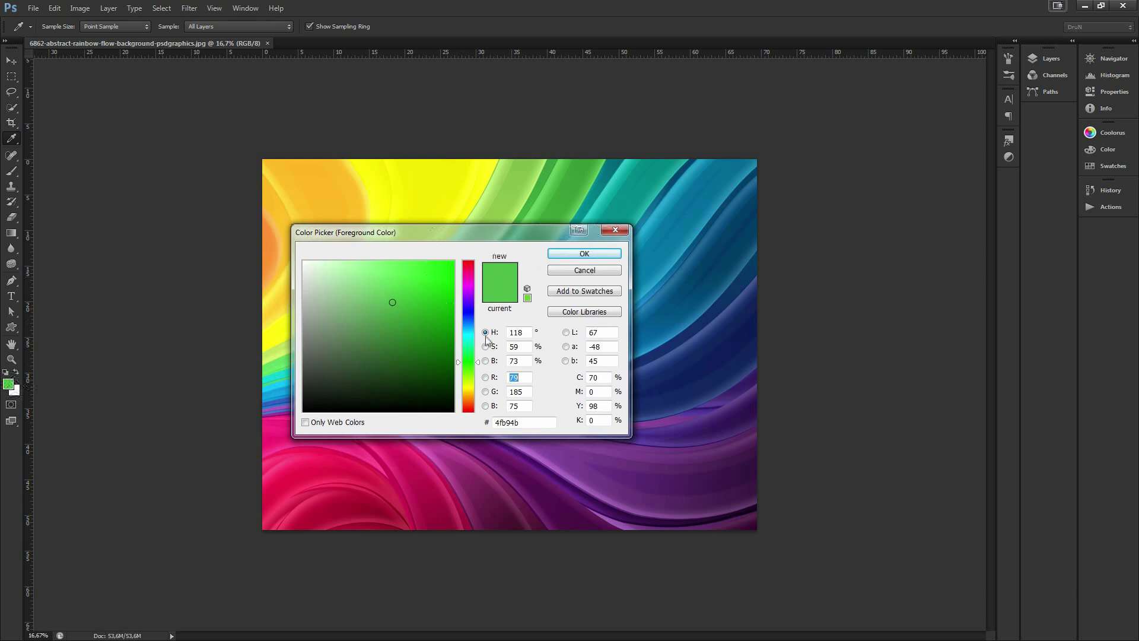
Step through the RGB fields, sample the image's dark blue, and set blue to 255.
{"action": "key", "text": "Tab"}
{"action": "key", "text": "Tab"}
{"action": "double_click", "coordinate": [520, 391]}
{"action": "left_click", "coordinate": [709, 287]}
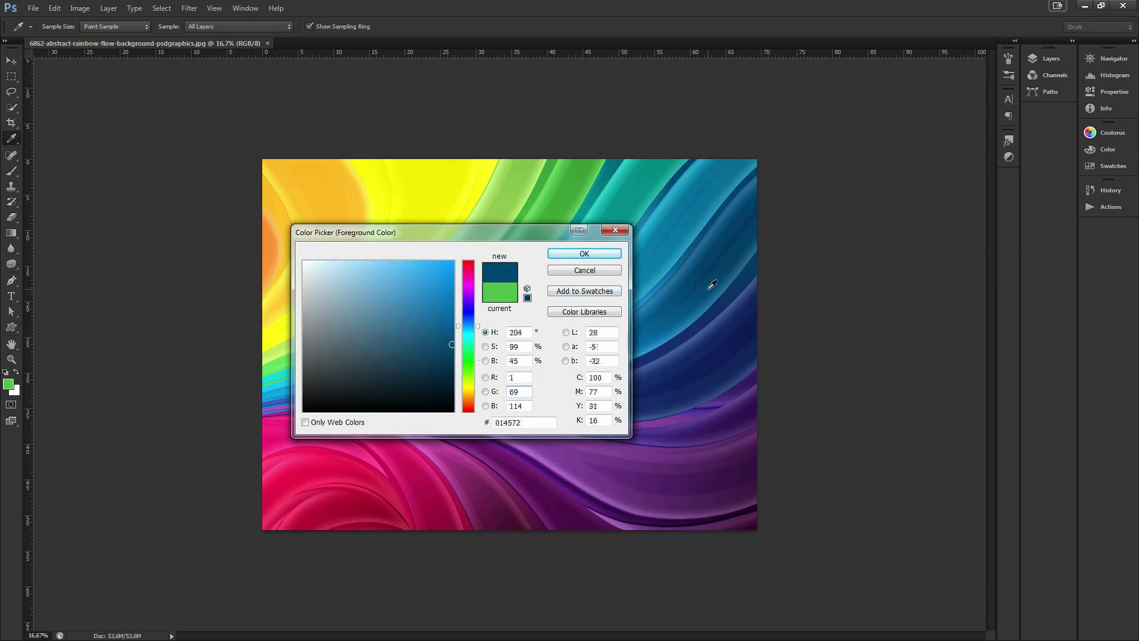
{"action": "double_click", "coordinate": [527, 406]}
{"action": "type", "text": "2"}
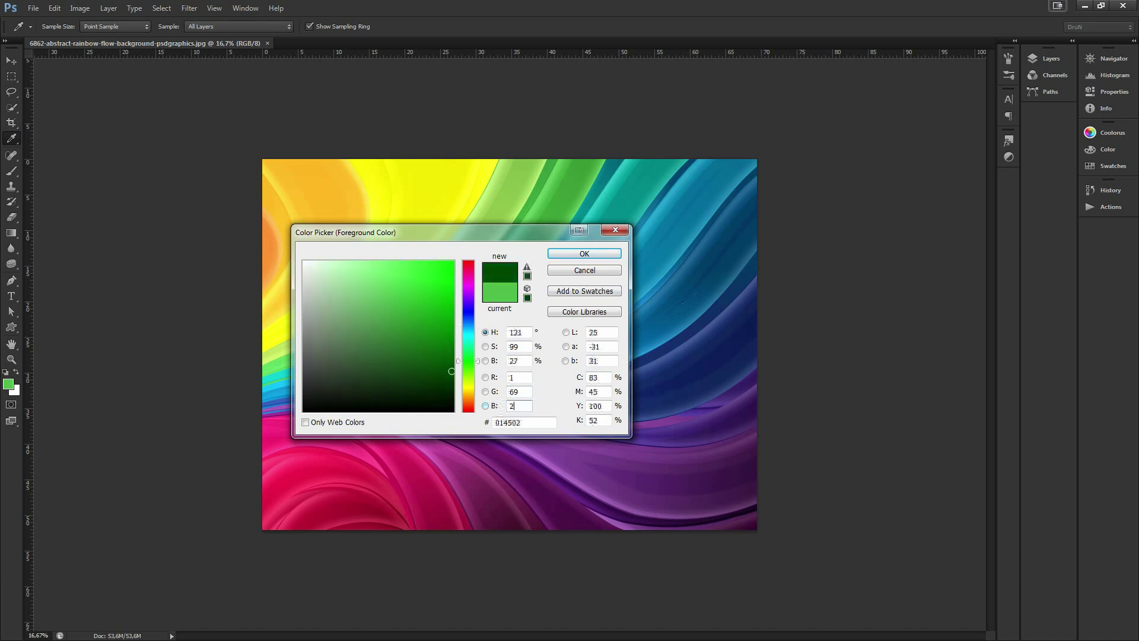
{"action": "type", "text": "55"}
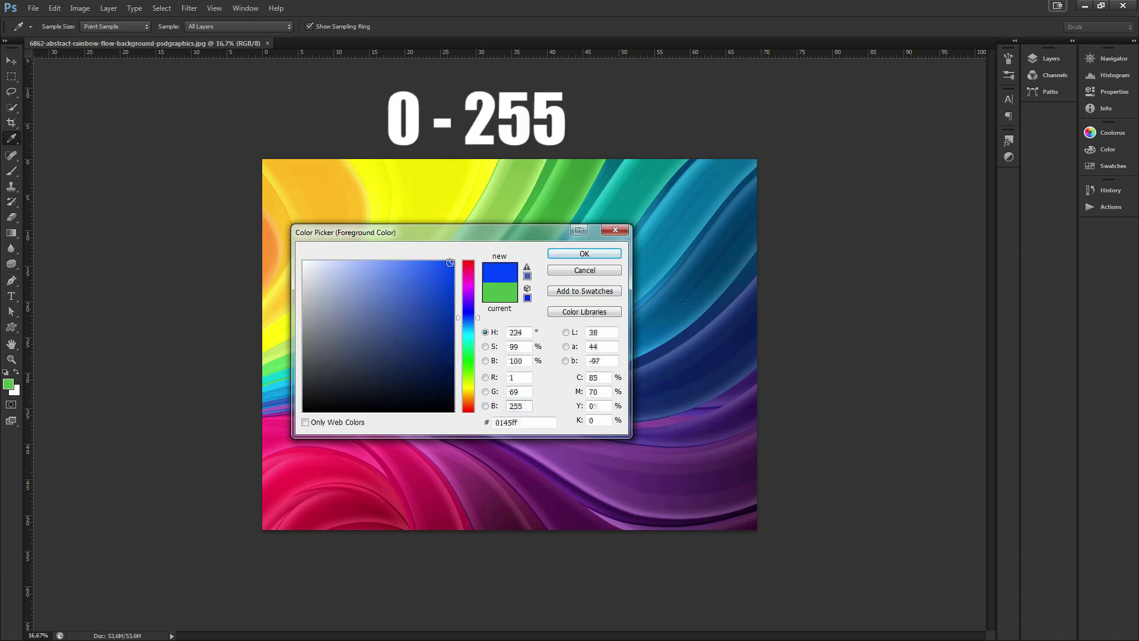
Set R, G and B all to 0 for black, then pick pure white (#ffffff).
{"action": "double_click", "coordinate": [516, 377]}
{"action": "type", "text": "0"}
{"action": "key", "text": "Tab"}
{"action": "type", "text": "0"}
{"action": "key", "text": "Tab"}
{"action": "type", "text": "0"}
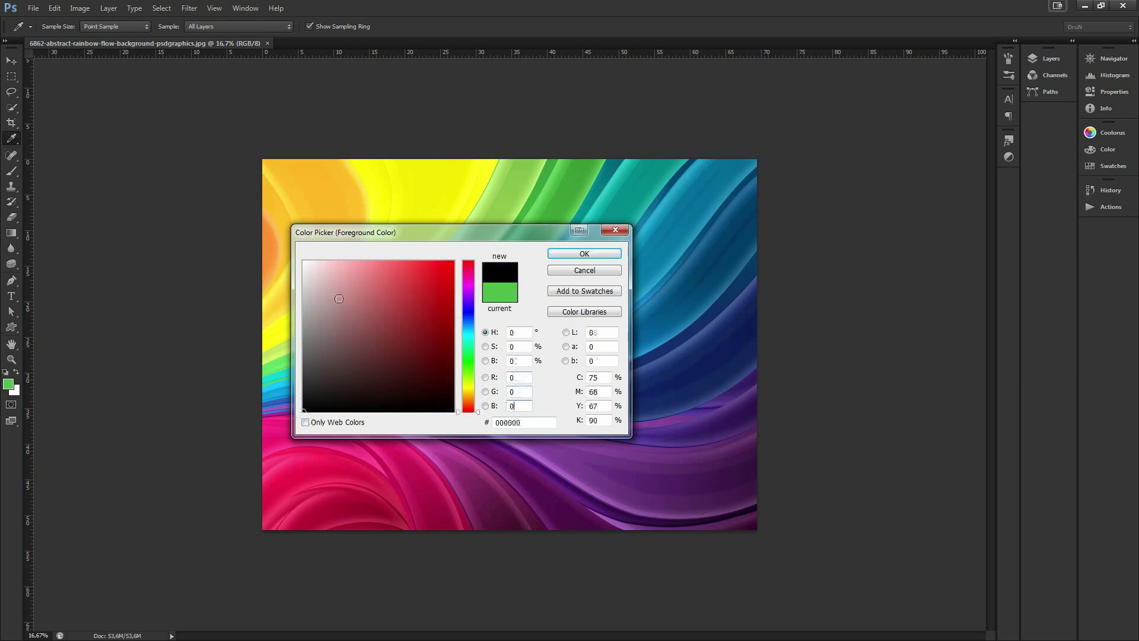
{"action": "left_click", "coordinate": [300, 259]}
Confirm white as the foreground colour and reselect its RGB 255 values.
{"action": "double_click", "coordinate": [522, 377]}
{"action": "key", "text": "Tab"}
{"action": "key", "text": "Tab"}
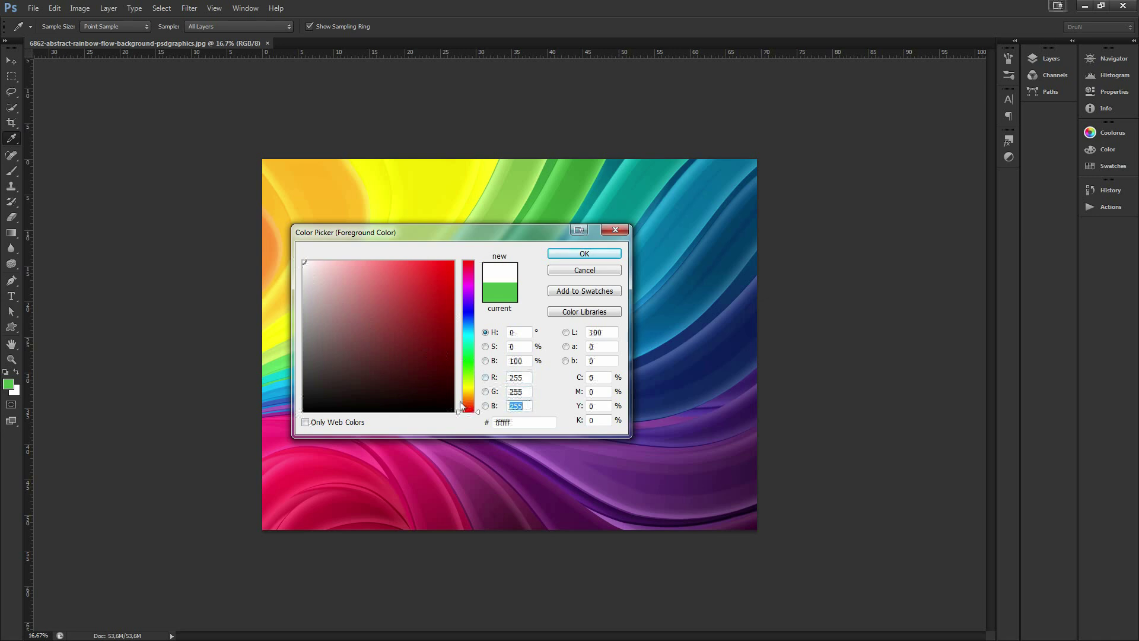
{"action": "left_click", "coordinate": [584, 254]}
{"action": "double_click", "coordinate": [517, 406]}
{"action": "double_click", "coordinate": [519, 391]}
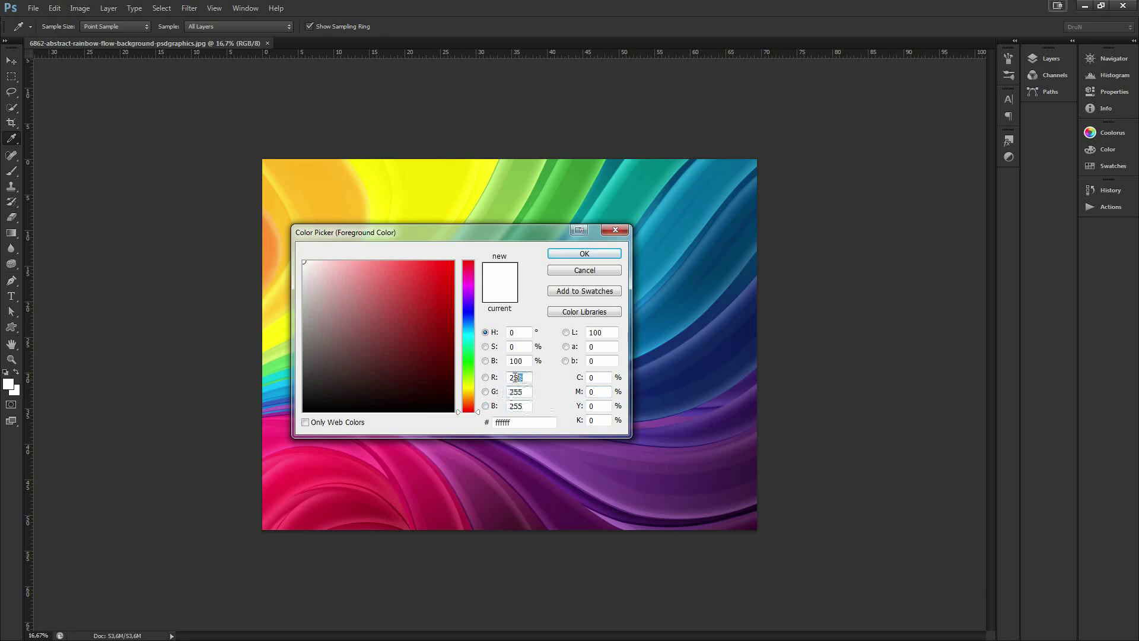
{"action": "double_click", "coordinate": [516, 378]}
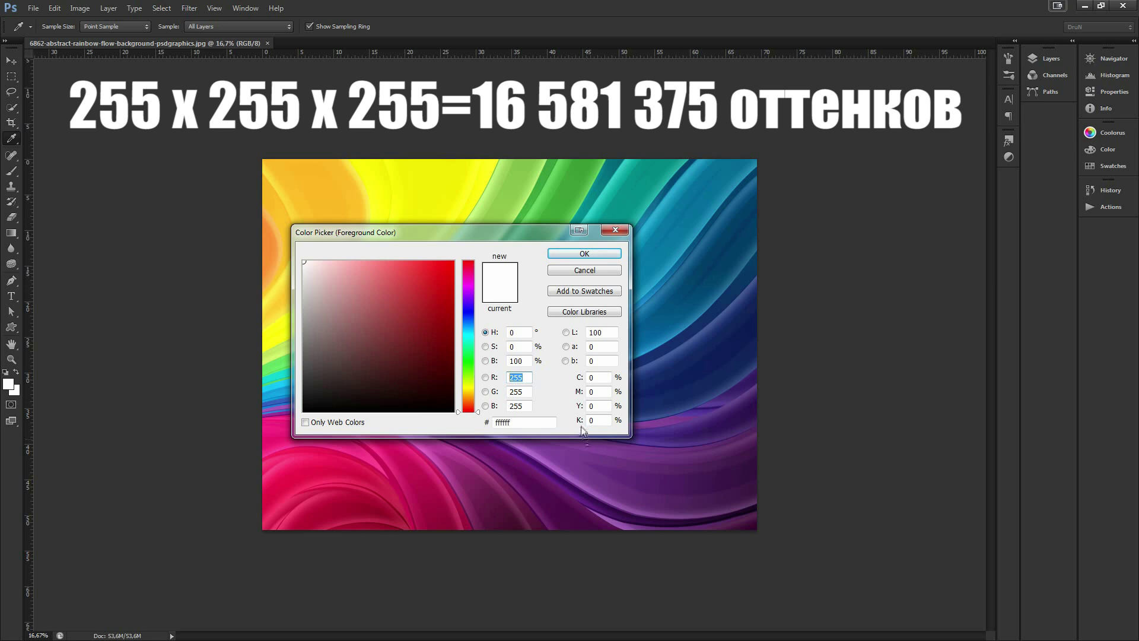
Sample the dark blue, then the pink (da2769) from the image, and select the hex digits.
{"action": "left_click", "coordinate": [514, 420]}
{"action": "double_click", "coordinate": [515, 421]}
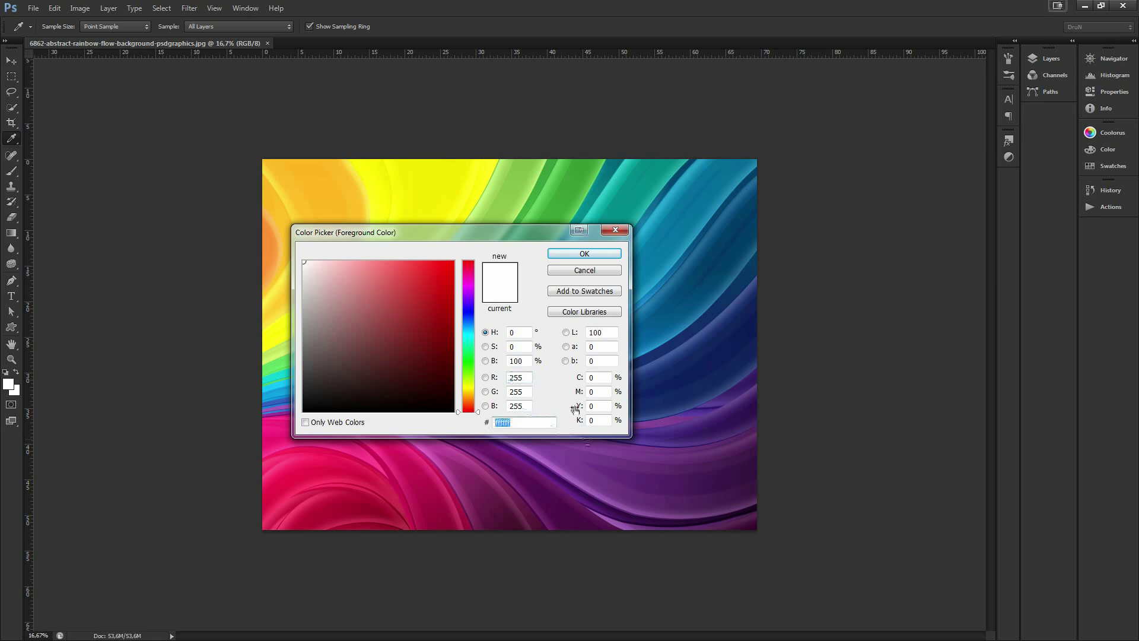
{"action": "left_click", "coordinate": [668, 372]}
{"action": "left_click", "coordinate": [577, 469]}
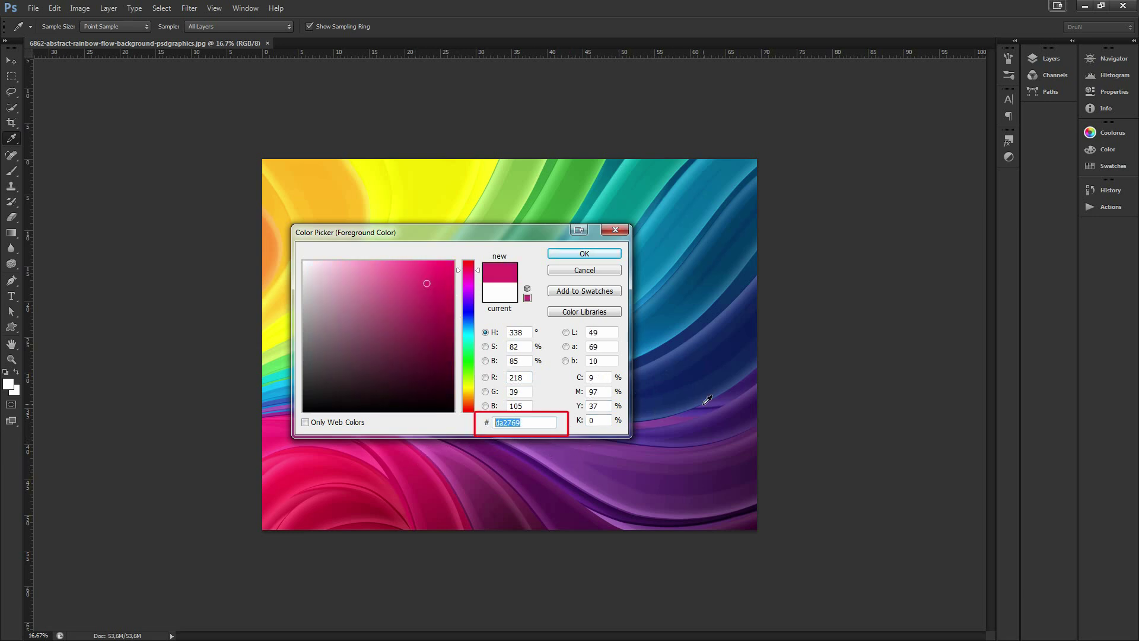
{"action": "key", "text": "shift+Tab"}
{"action": "left_click_drag", "start_coordinate": [521, 422], "coordinate": [512, 422]}
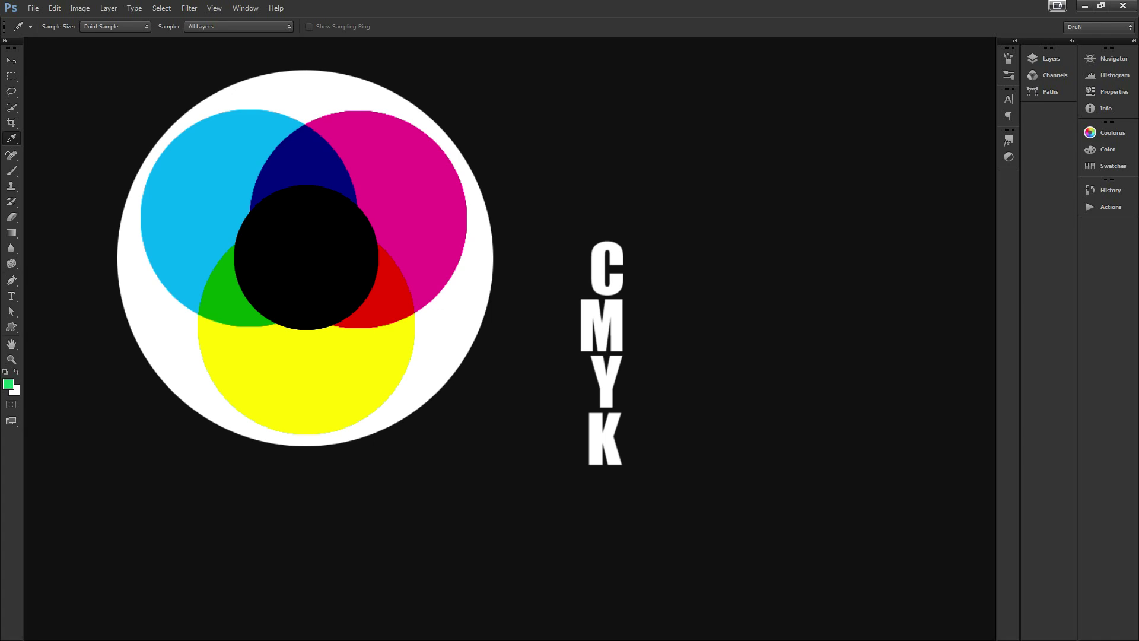
Bring up the foreground Color Picker showing the green 16ce68 (C 70, M 0, Y 82, K 0).
{"action": "left_click", "coordinate": [8, 384]}
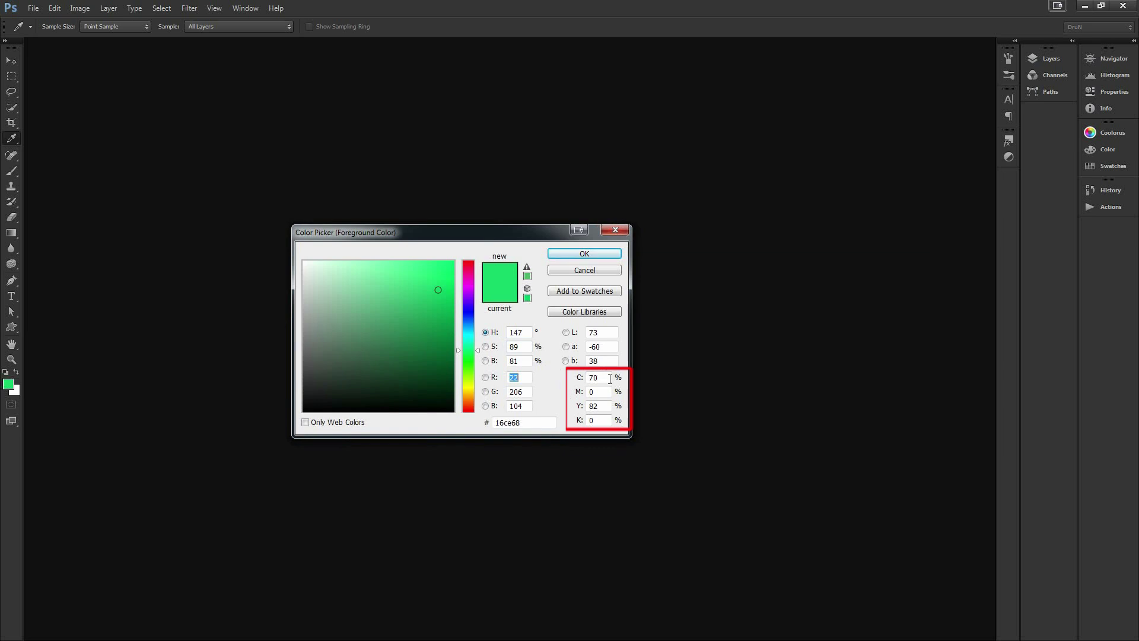
Sweep the green from full saturation down to black and back up to bright 00ff72.
{"action": "left_click_drag", "start_coordinate": [443, 271], "coordinate": [454, 261]}
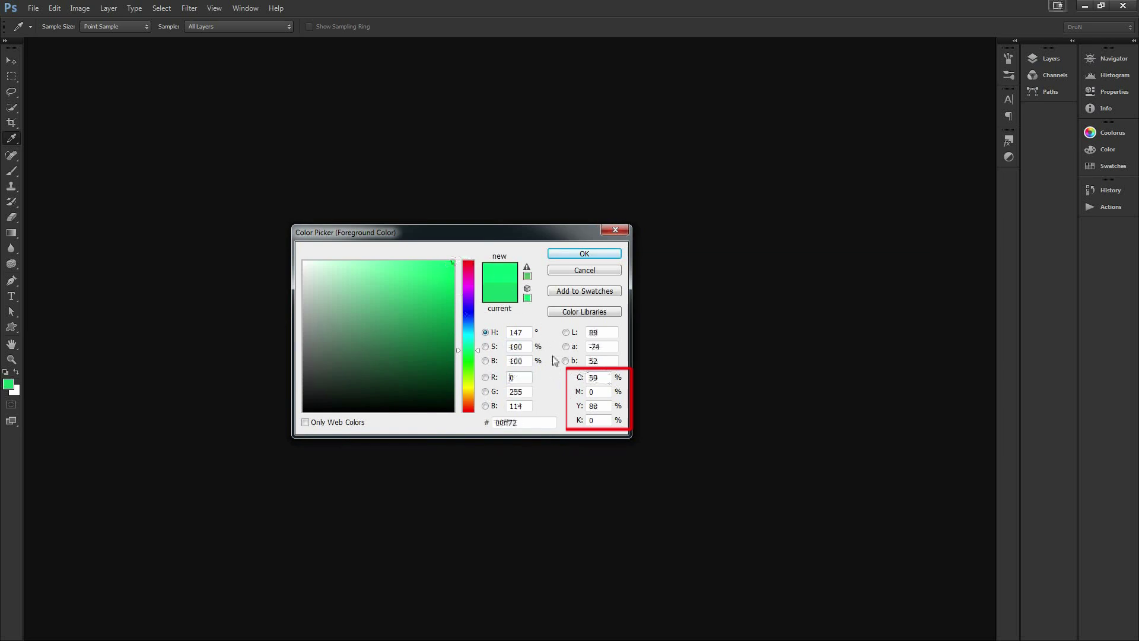
{"action": "left_click", "coordinate": [451, 278]}
{"action": "left_click_drag", "start_coordinate": [451, 278], "coordinate": [464, 415]}
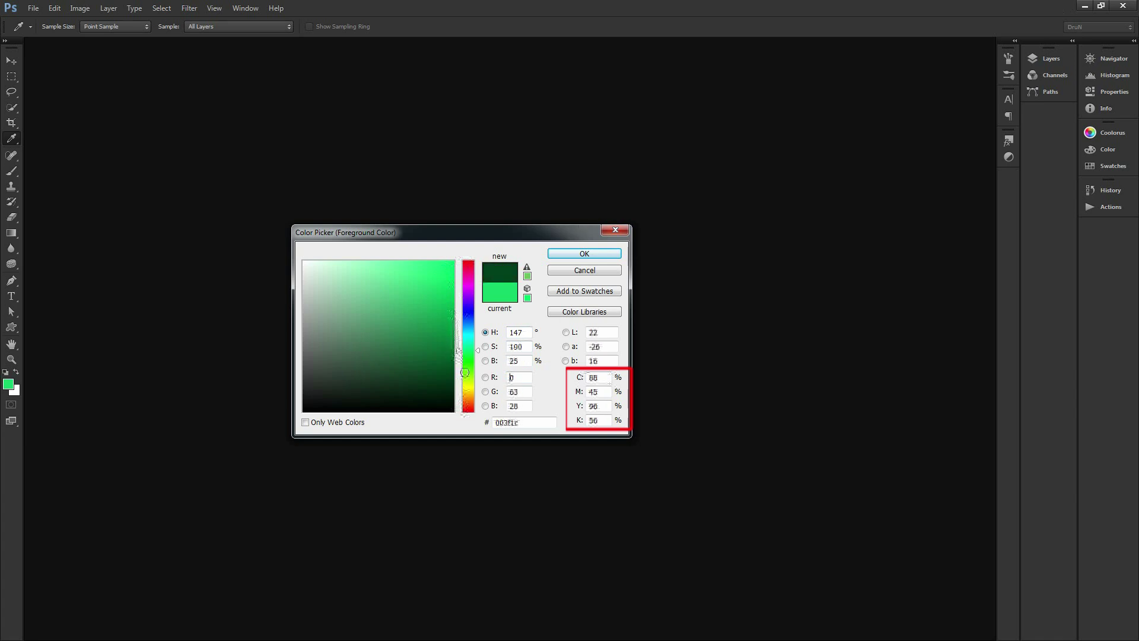
{"action": "left_click_drag", "start_coordinate": [463, 416], "coordinate": [475, 261]}
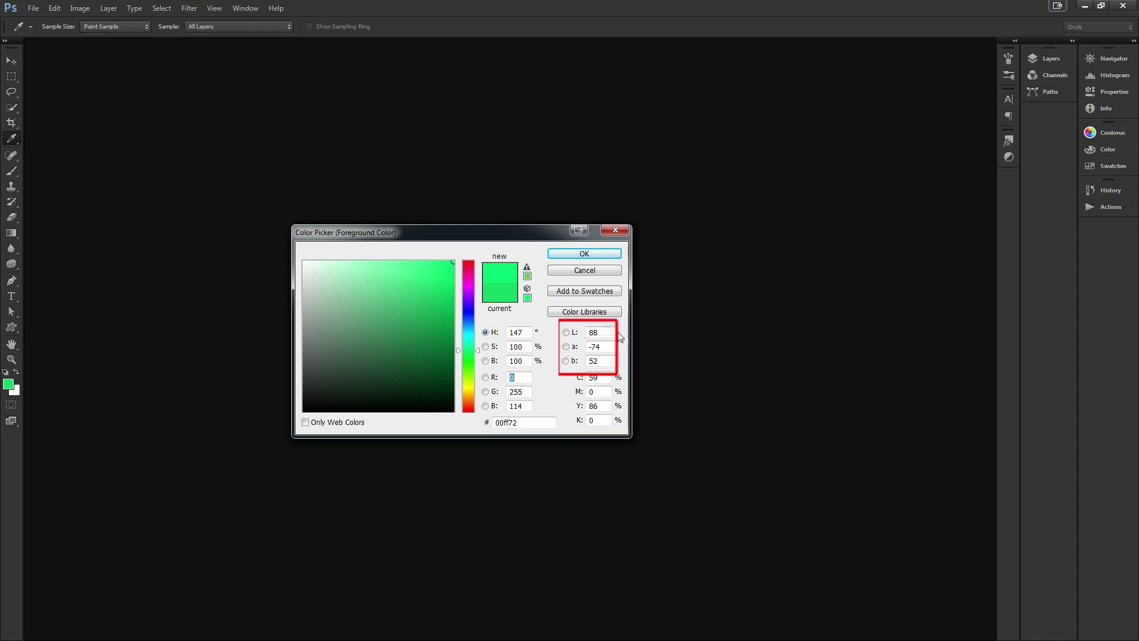
Try Lab lightness values 100 and then 50.
{"action": "left_click_drag", "start_coordinate": [611, 332], "coordinate": [583, 334]}
{"action": "type", "text": "100"}
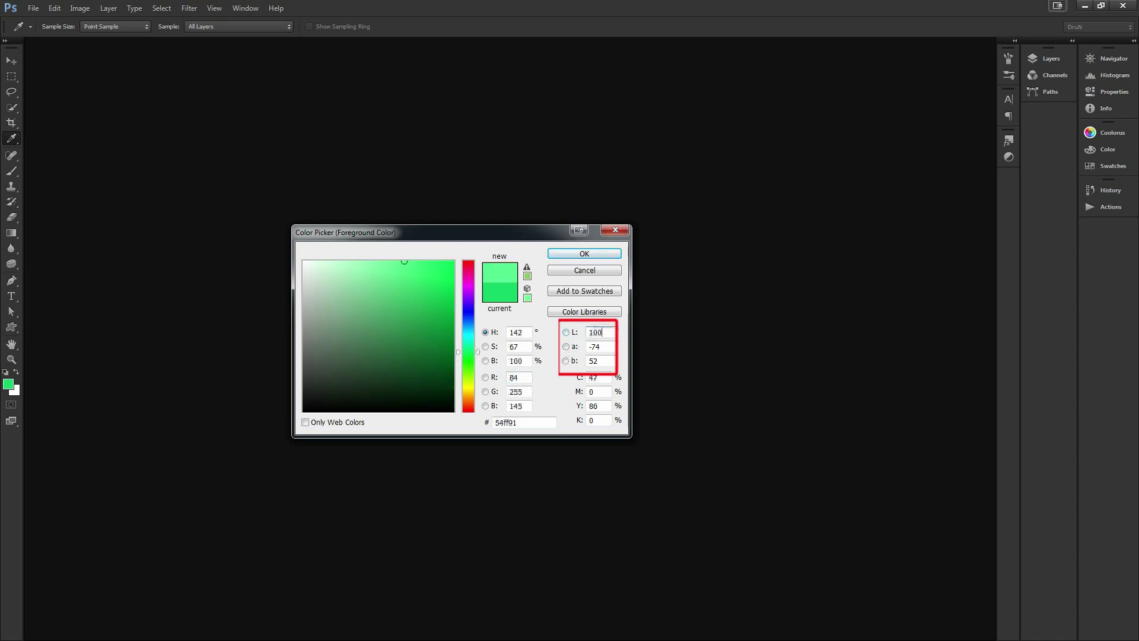
{"action": "key", "text": "BackSpace"}
{"action": "key", "text": "BackSpace"}
{"action": "key", "text": "BackSpace"}
{"action": "type", "text": "0"}
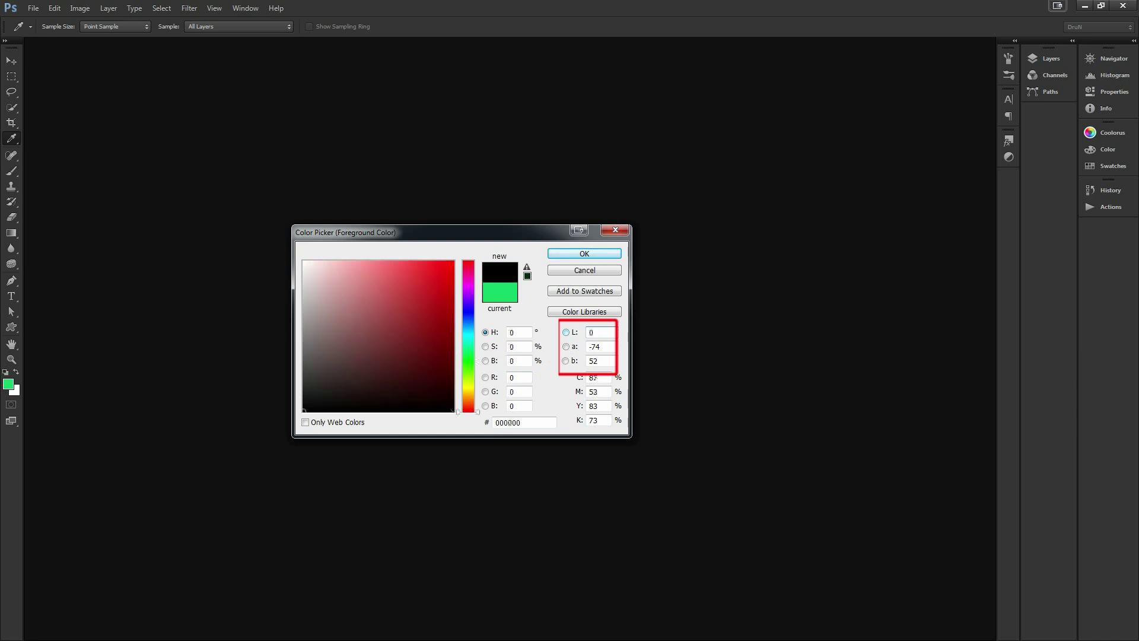
{"action": "type", "text": "50"}
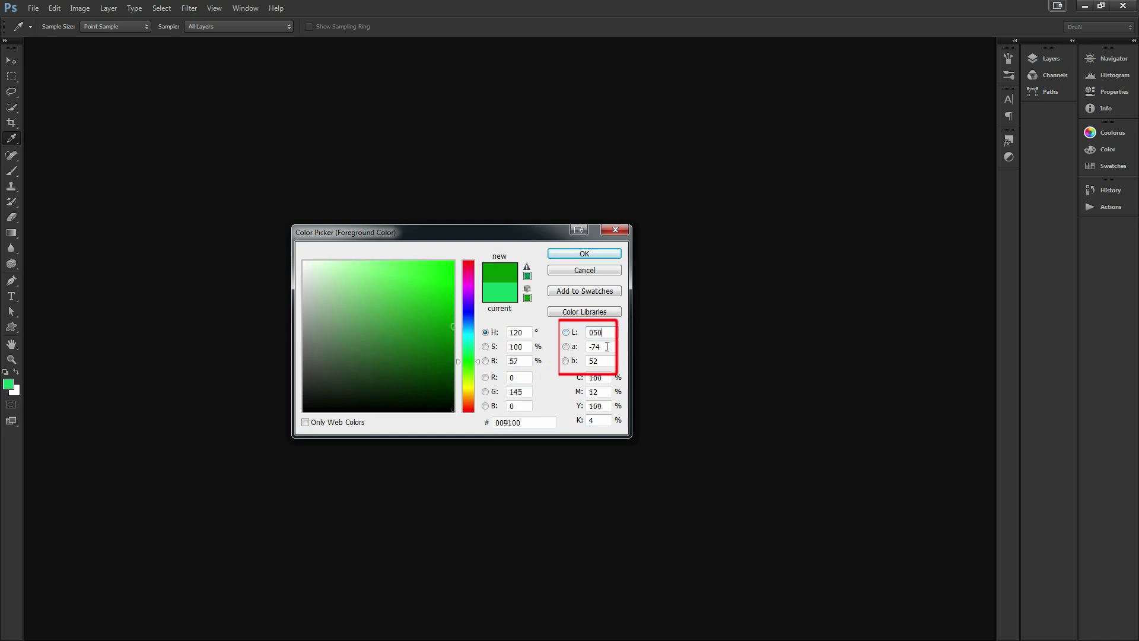
{"action": "key", "text": "BackSpace"}
{"action": "key", "text": "BackSpace"}
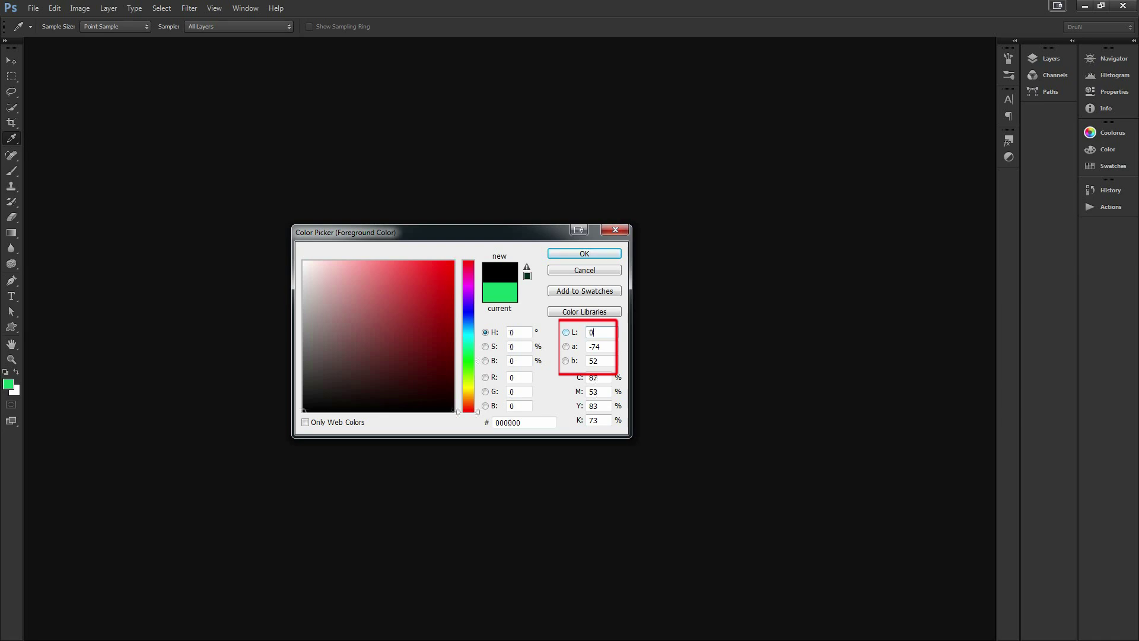
{"action": "type", "text": "50"}
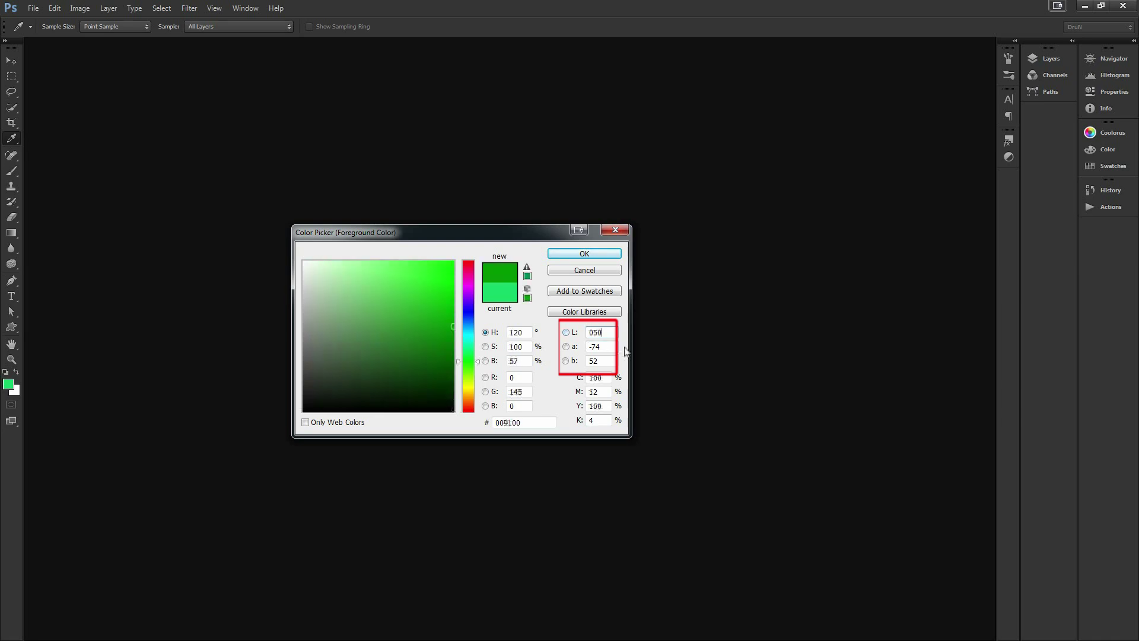
Try Lab a at -128 and 128, then set a and b to 0 for grey 848484.
{"action": "double_click", "coordinate": [607, 346]}
{"action": "type", "text": "-128"}
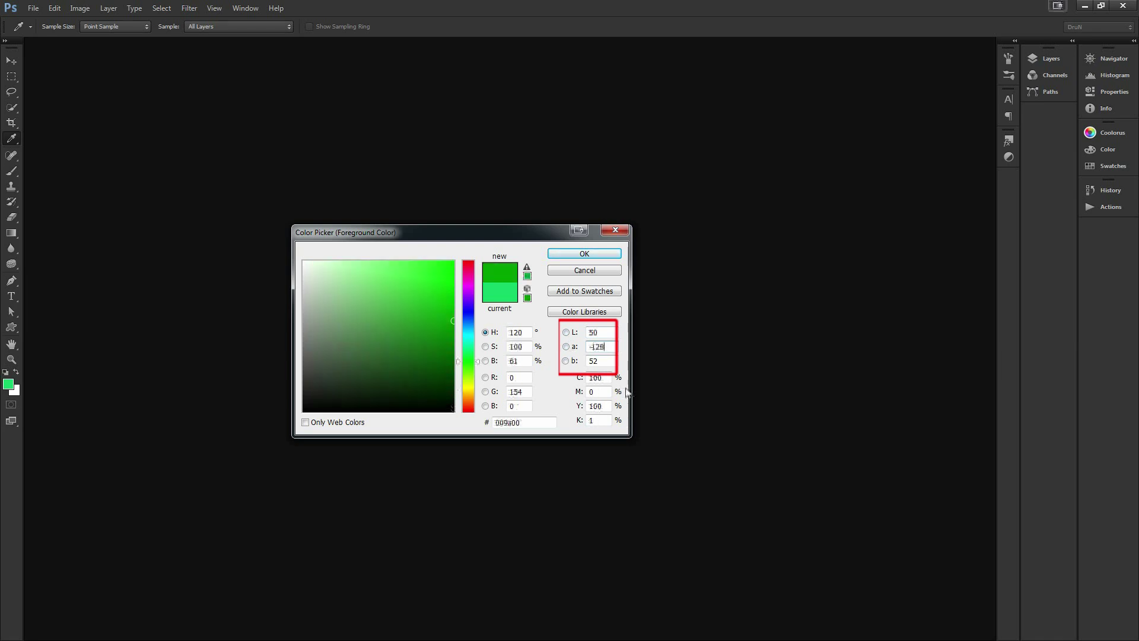
{"action": "double_click", "coordinate": [609, 347]}
{"action": "type", "text": "128"}
{"action": "key", "text": "BackSpace"}
{"action": "key", "text": "BackSpace"}
{"action": "key", "text": "BackSpace"}
{"action": "type", "text": "0"}
{"action": "key", "text": "Tab"}
{"action": "type", "text": "0"}
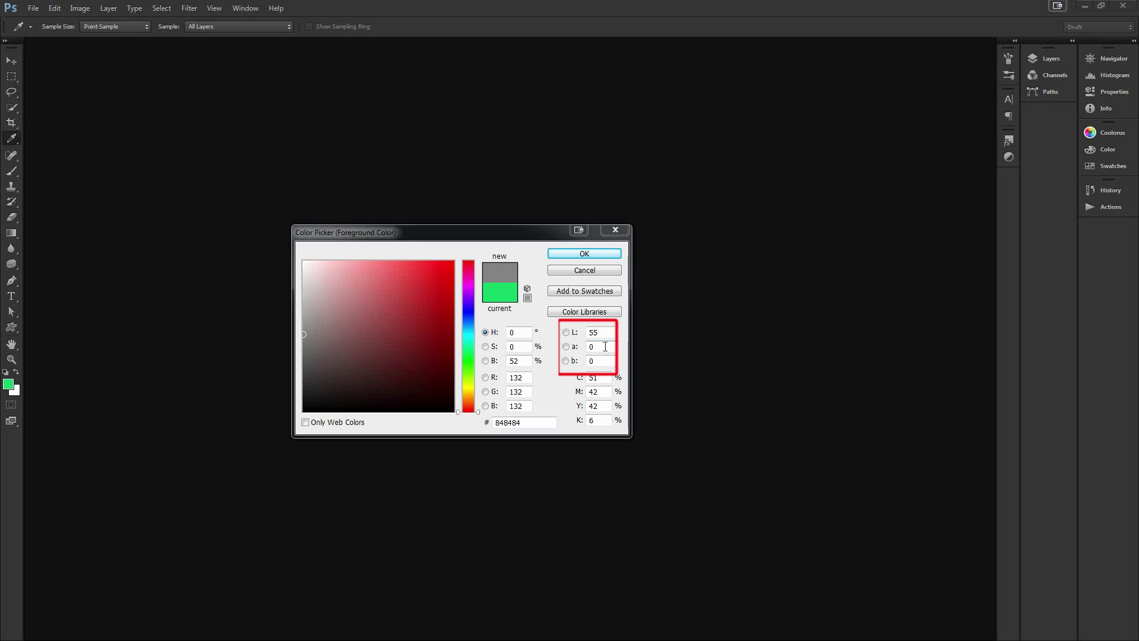
Try Lab a and b values of 55 and 128, then reset both to 0.
{"action": "double_click", "coordinate": [595, 347]}
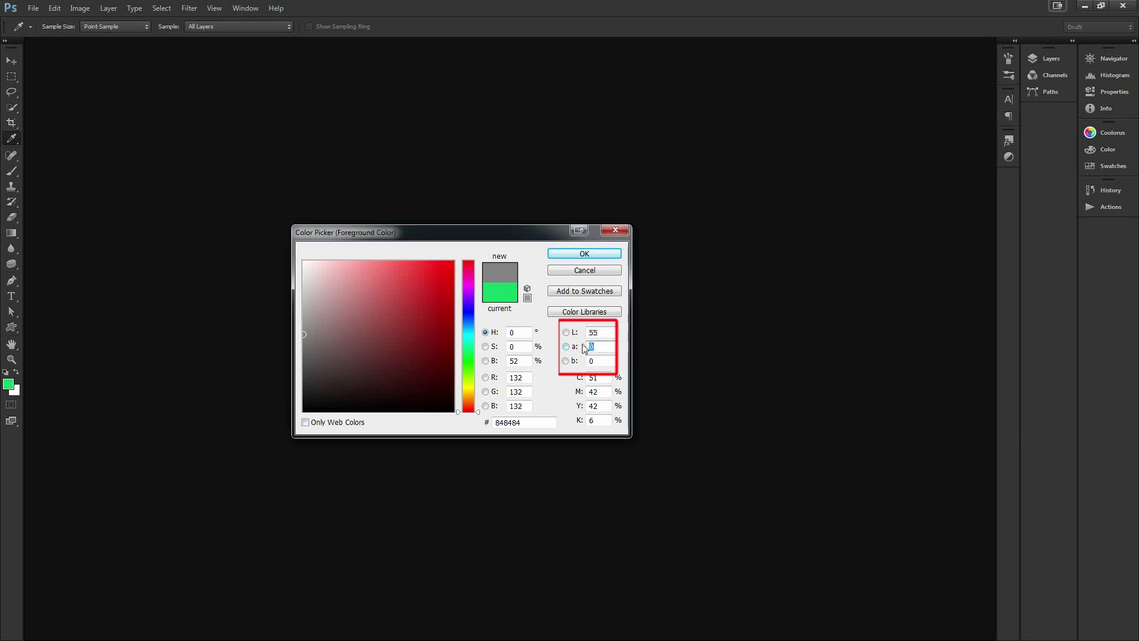
{"action": "type", "text": "55"}
{"action": "key", "text": "Tab"}
{"action": "type", "text": "55"}
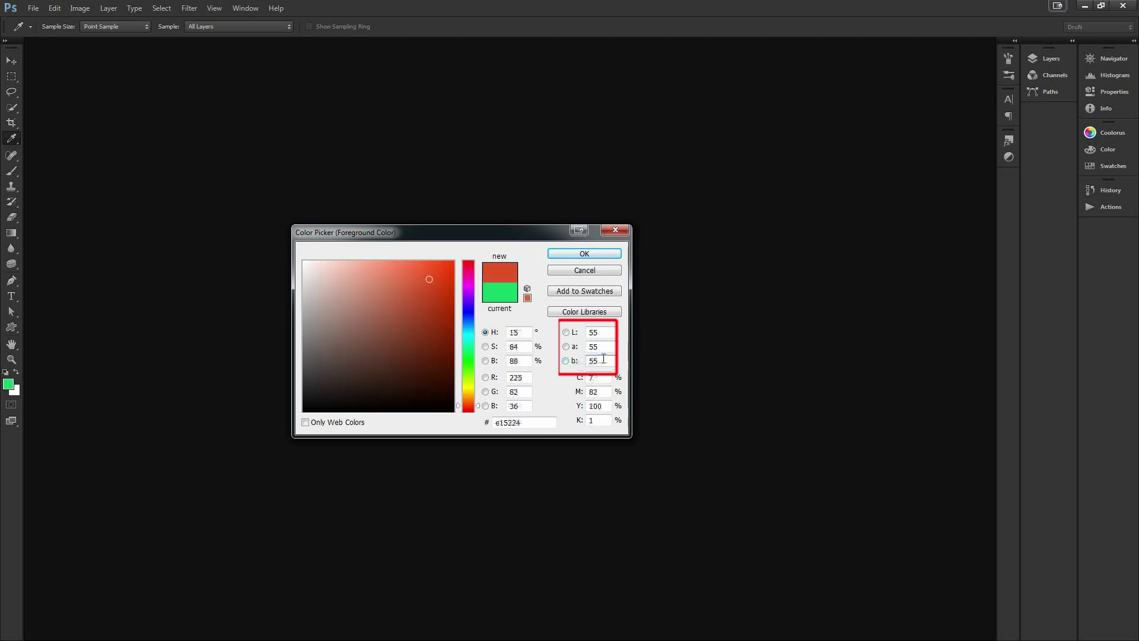
{"action": "double_click", "coordinate": [599, 360]}
{"action": "type", "text": "0"}
{"action": "double_click", "coordinate": [595, 346]}
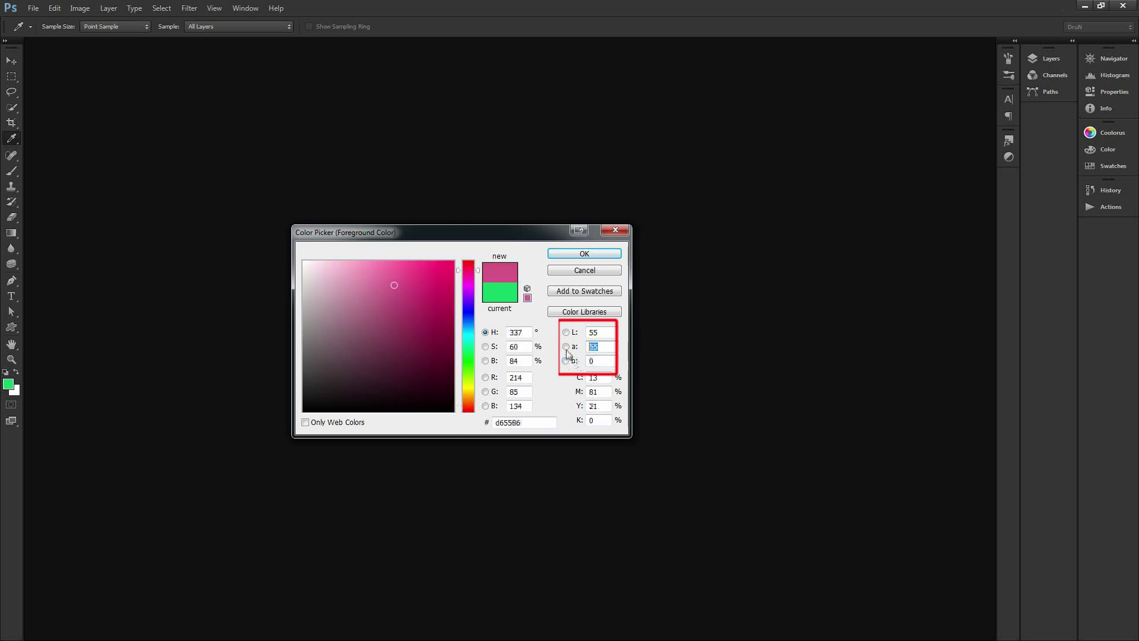
{"action": "type", "text": "128"}
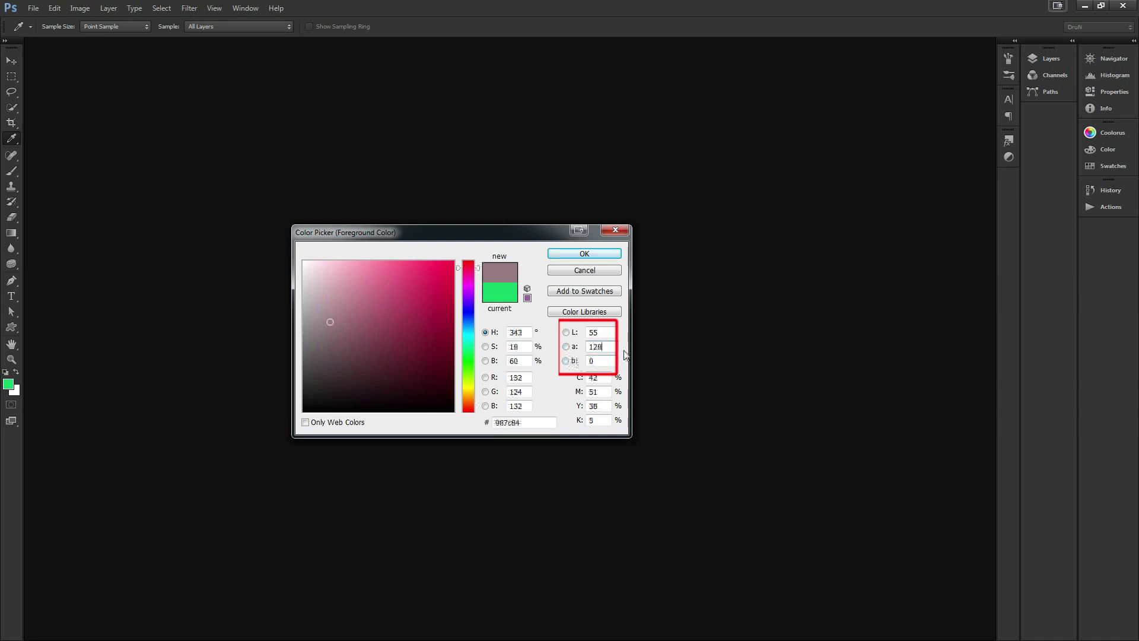
{"action": "double_click", "coordinate": [599, 347]}
{"action": "type", "text": "0"}
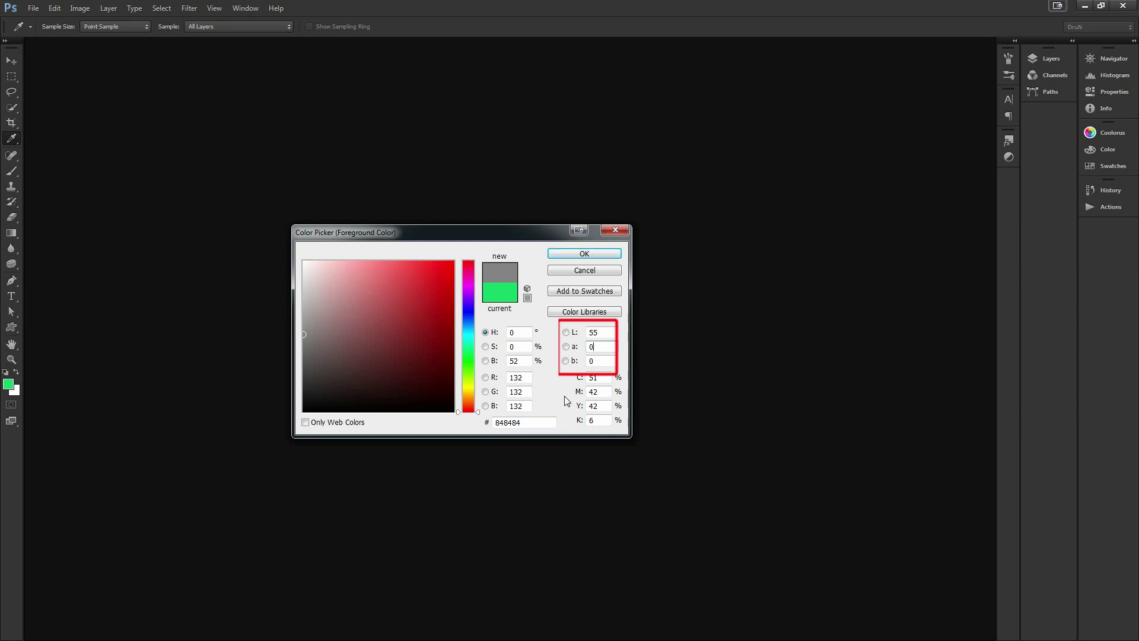
Set Lab lightness to 12 and then 0, making the colour black 000000.
{"action": "double_click", "coordinate": [600, 332]}
{"action": "type", "text": "12"}
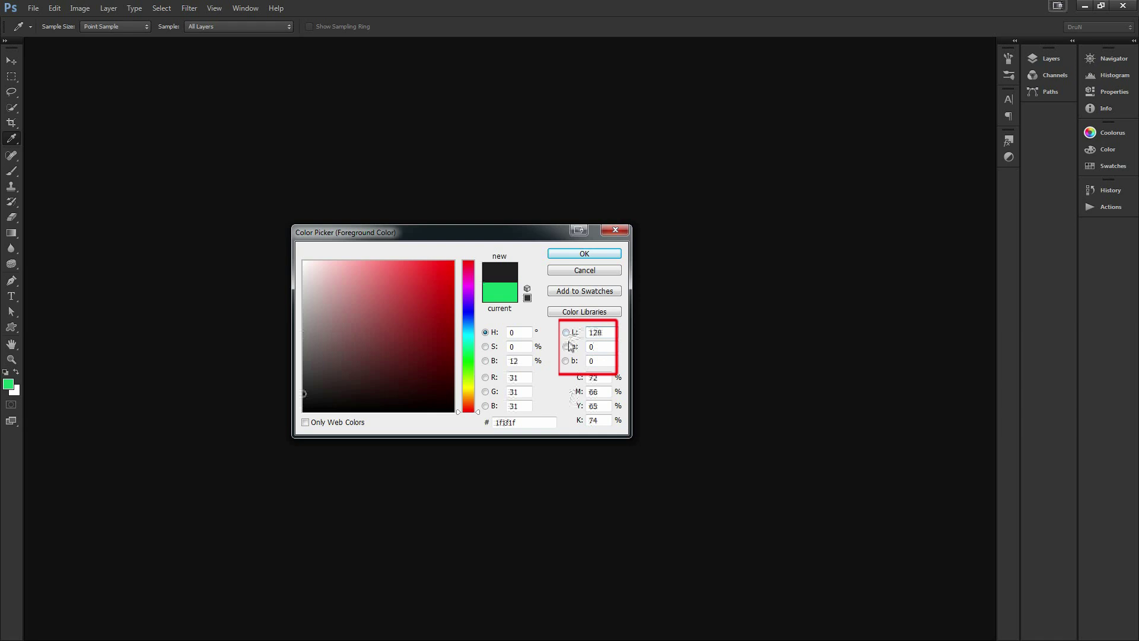
{"action": "left_click_drag", "start_coordinate": [603, 333], "coordinate": [578, 339]}
{"action": "type", "text": "0"}
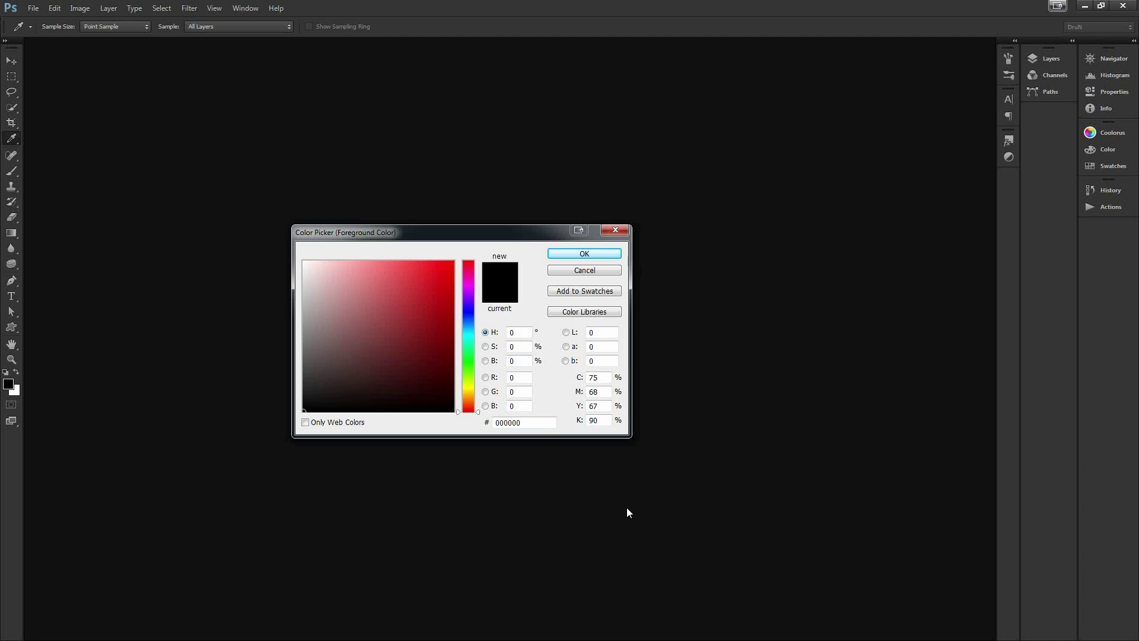
Dismiss the Color Picker with Esc, keeping black as the foreground colour.
{"action": "key", "text": "Escape"}
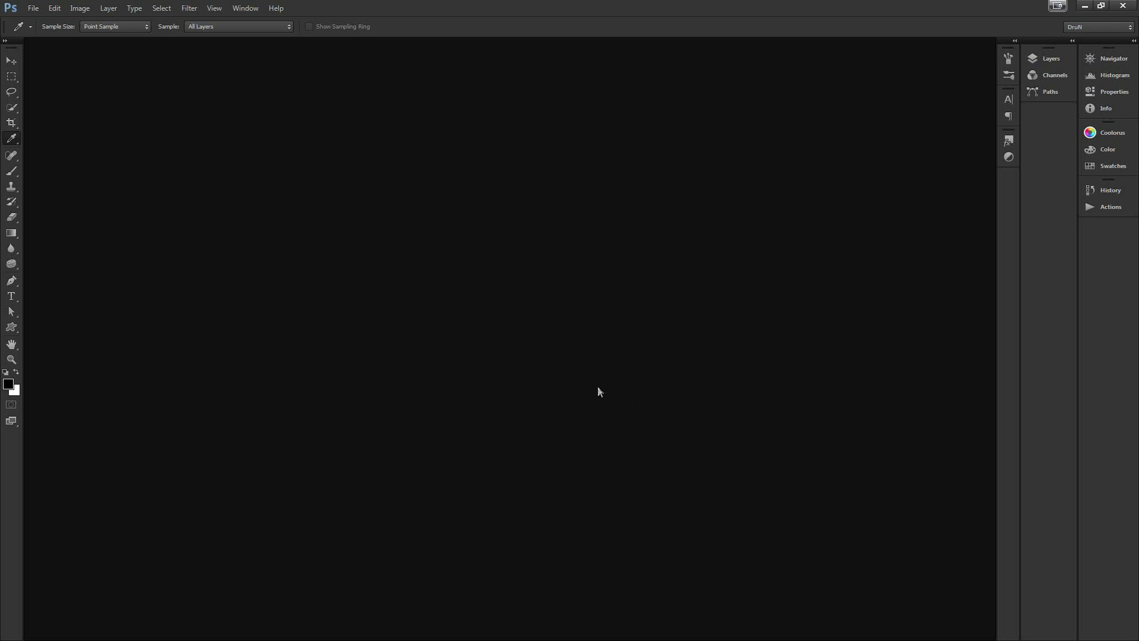
Open the abstract rainbow-flow JPG via File > Open and check its RGB mode.
{"action": "left_click", "coordinate": [33, 8]}
{"action": "left_click", "coordinate": [48, 19]}
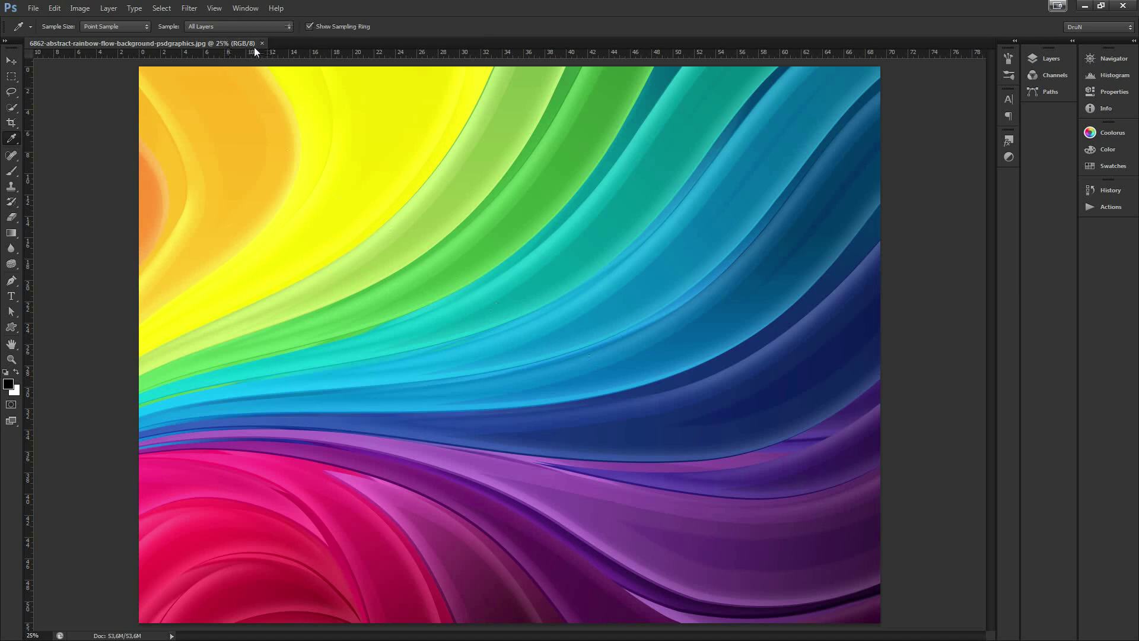
{"action": "left_click", "coordinate": [77, 8]}
{"action": "mouse_move", "coordinate": [89, 21]}
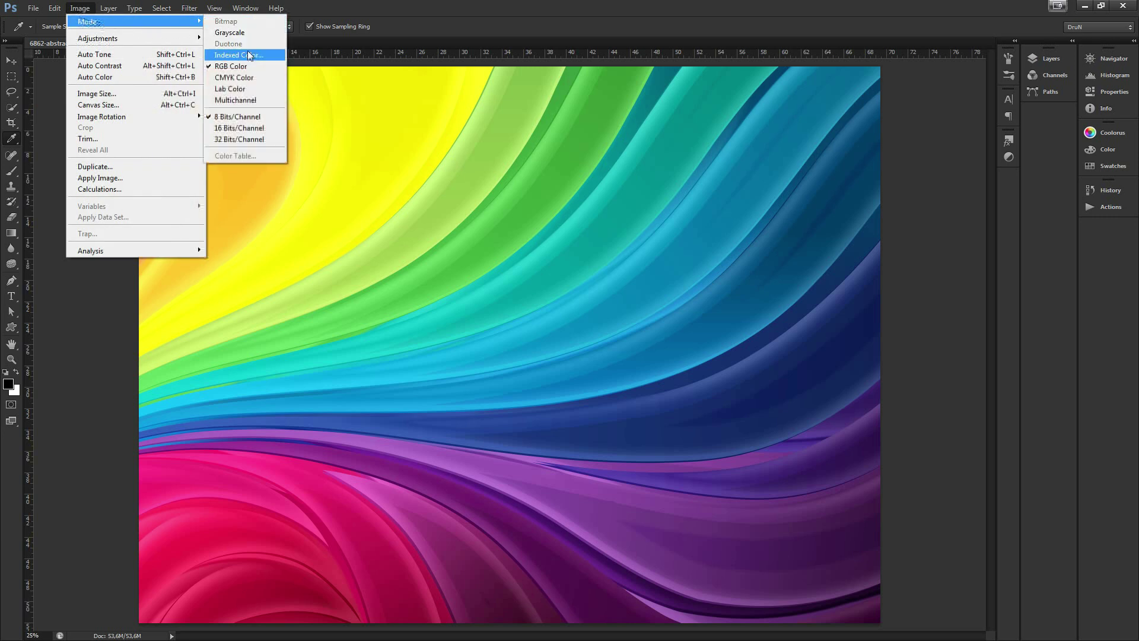
Convert the rainbow image to CMYK Color, accepting the profile warning, and fit it on screen.
{"action": "left_click", "coordinate": [256, 82]}
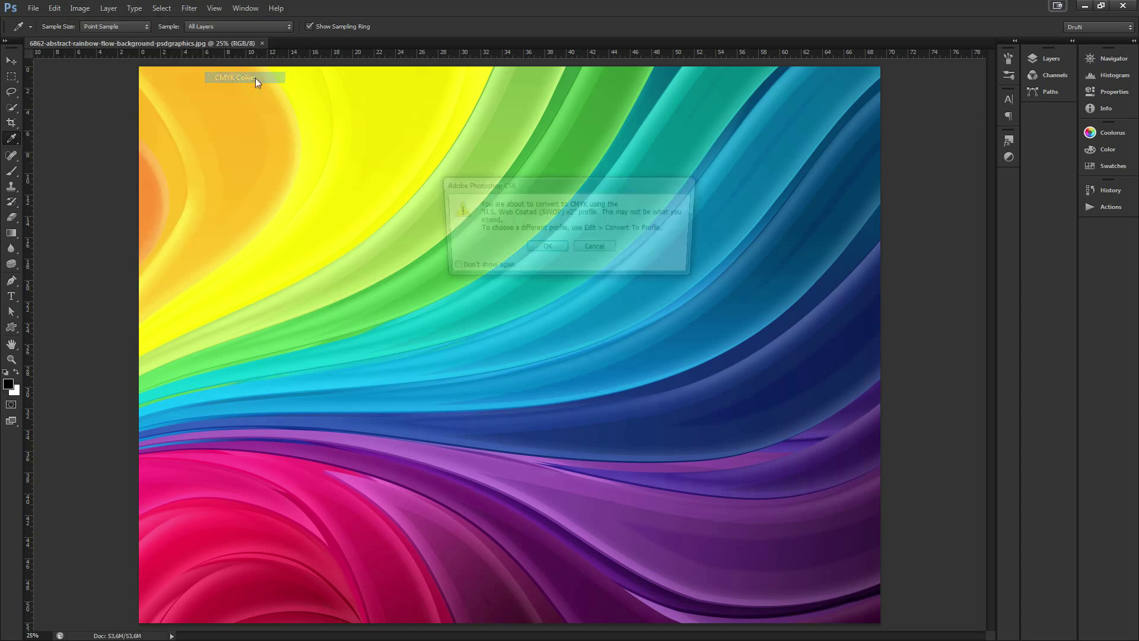
{"action": "left_click", "coordinate": [550, 246]}
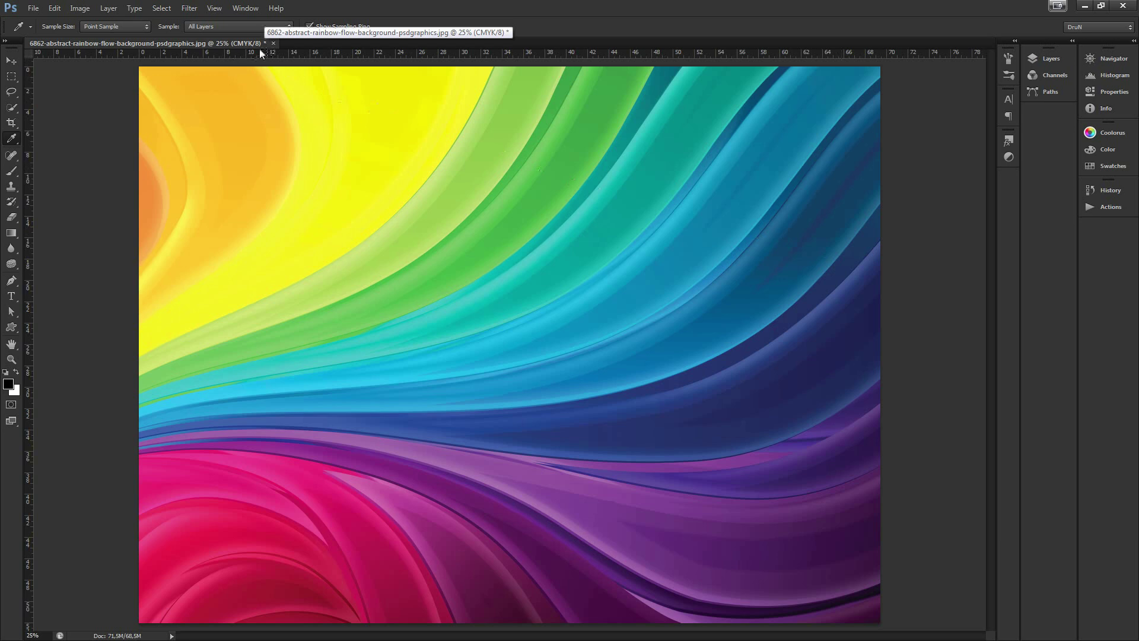
{"action": "key", "text": "ctrl+0"}
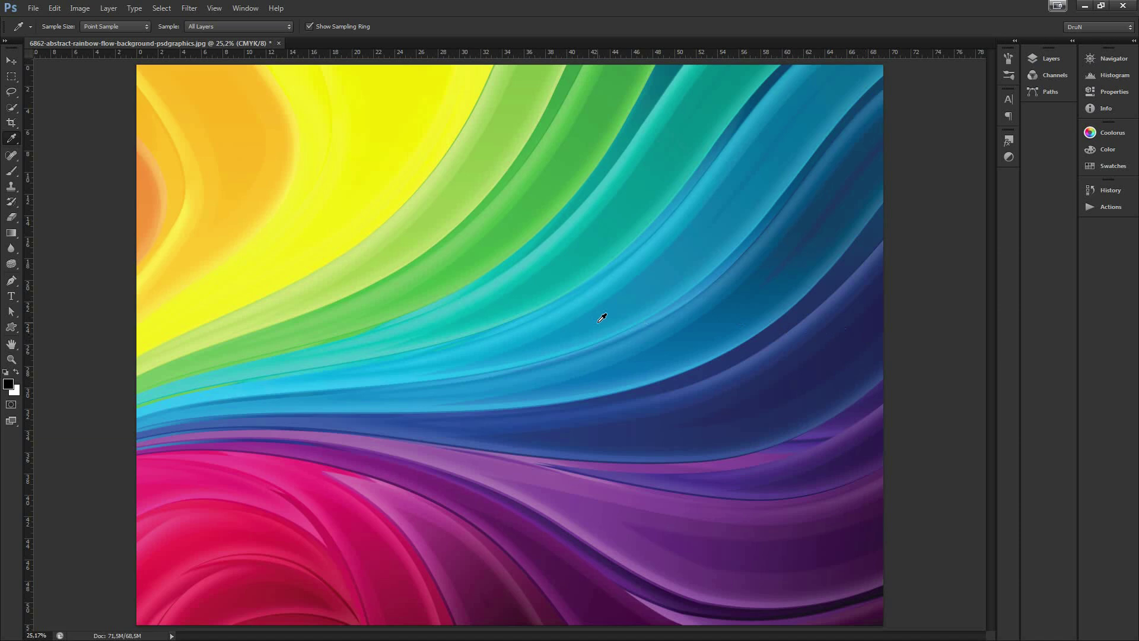
{"action": "left_click", "coordinate": [79, 8]}
{"action": "mouse_move", "coordinate": [107, 21]}
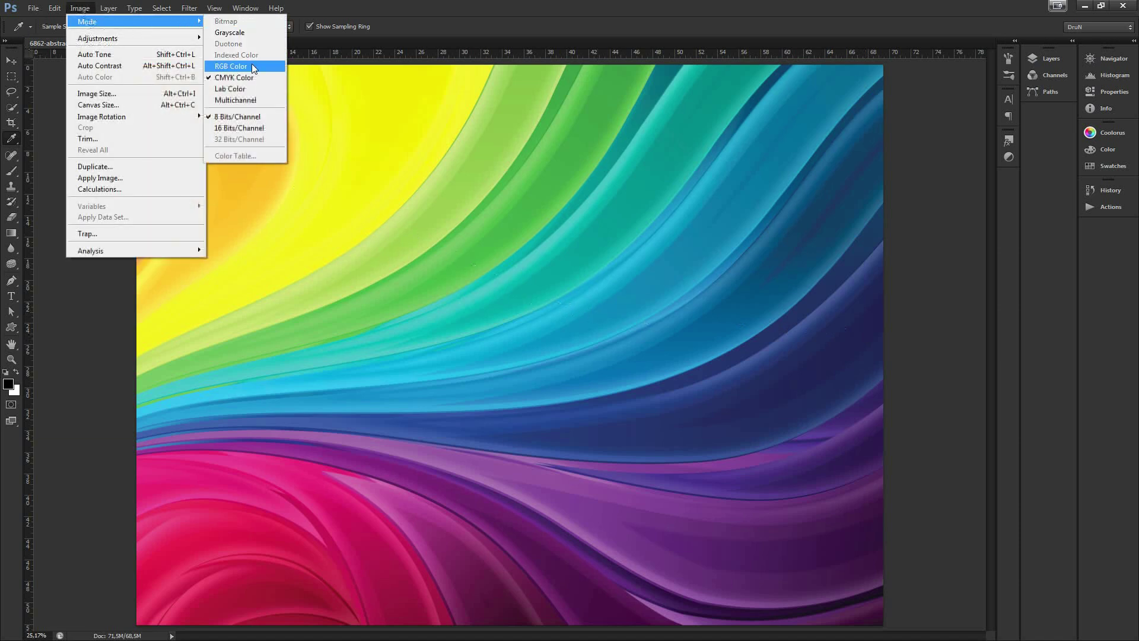
Convert the rainbow image to Grayscale, discarding its colour information.
{"action": "left_click", "coordinate": [261, 32]}
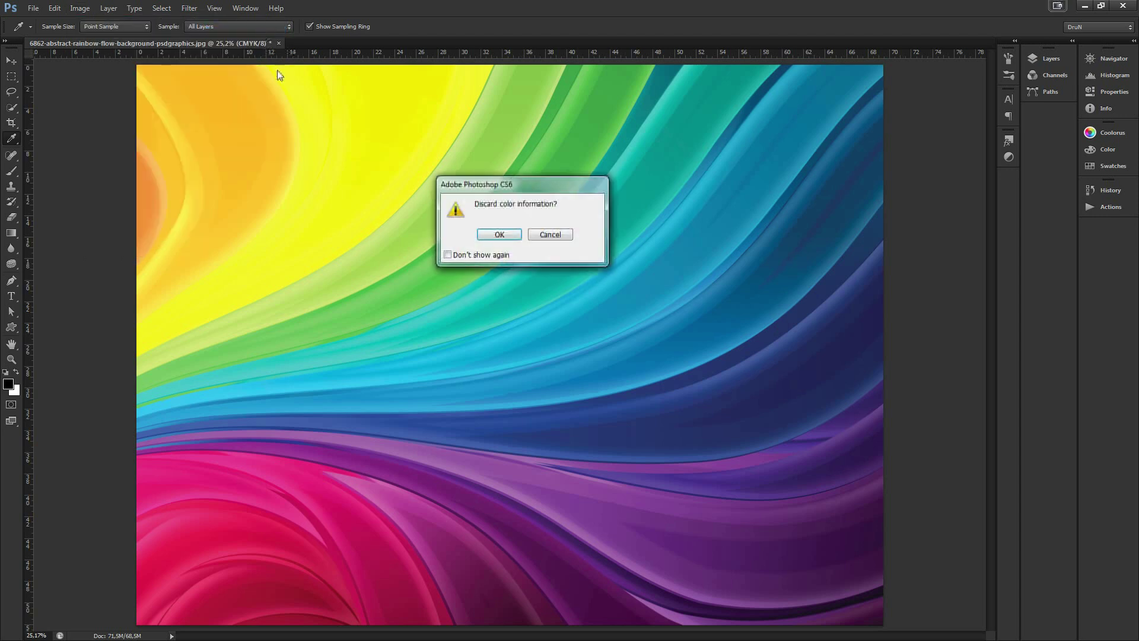
{"action": "left_click", "coordinate": [502, 236]}
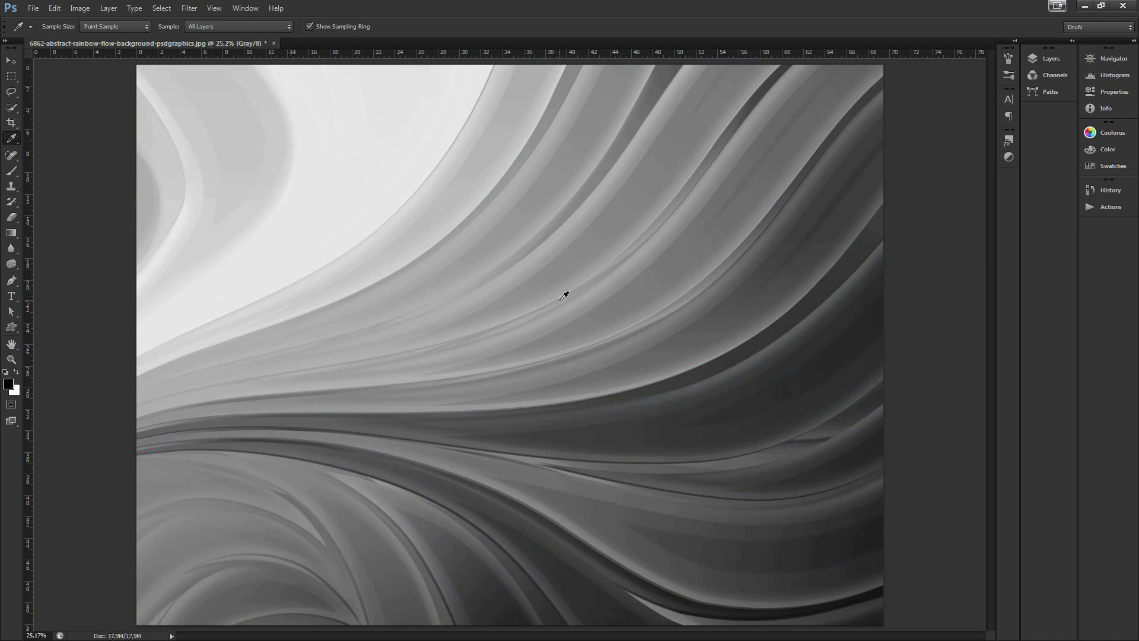
{"action": "left_click", "coordinate": [79, 9]}
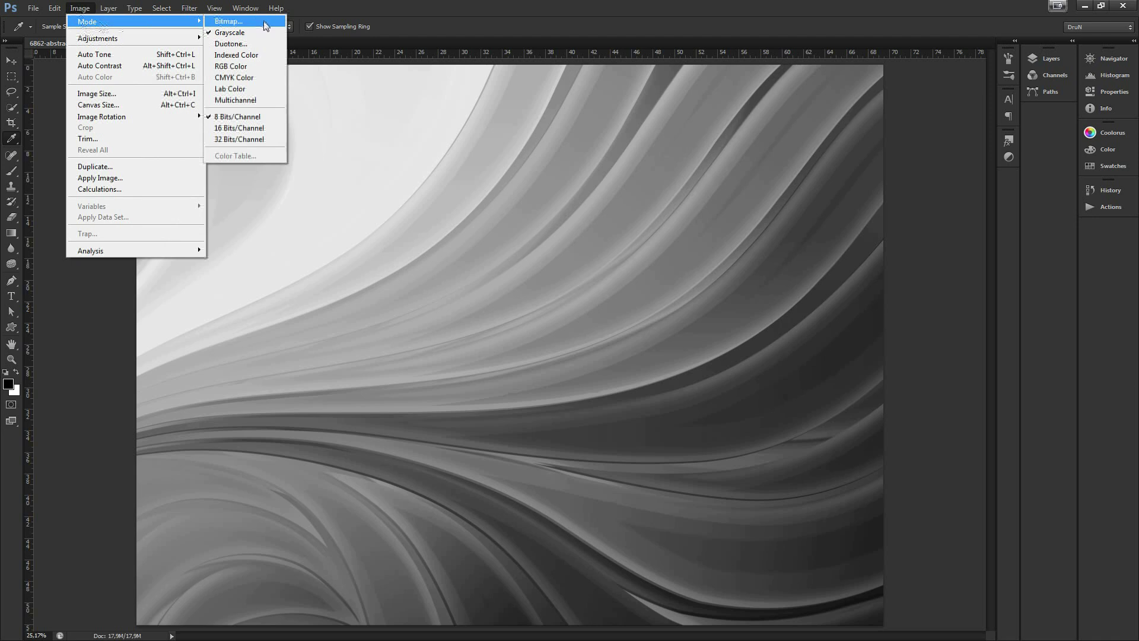
Convert to a Diffusion Dither Bitmap, inspect the pixels up close, then undo to grayscale.
{"action": "left_click", "coordinate": [264, 22]}
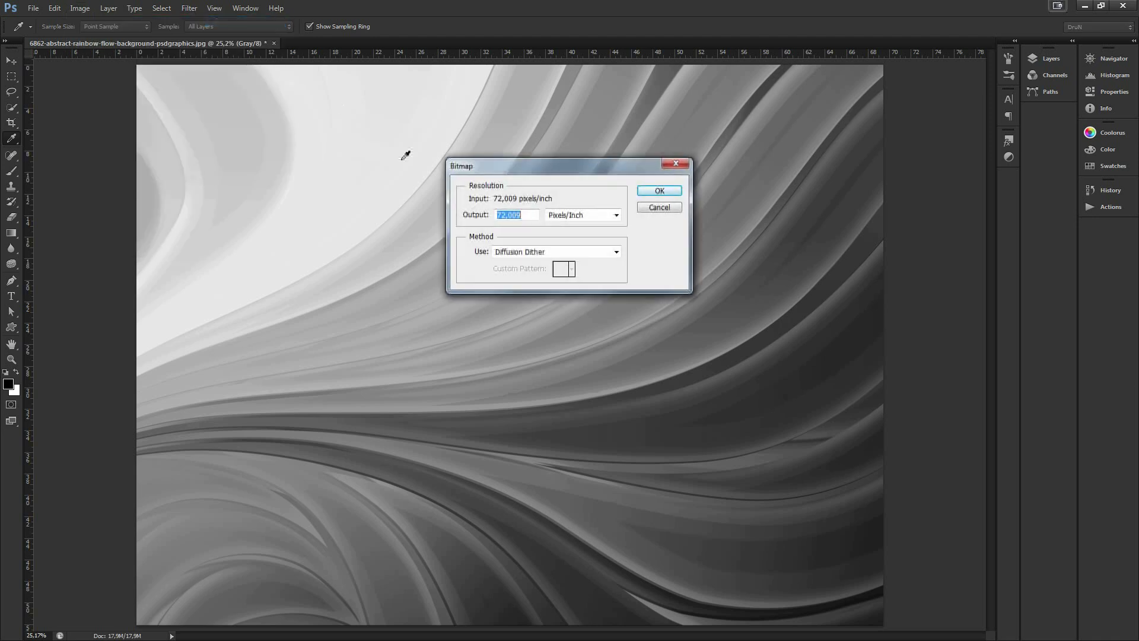
{"action": "left_click", "coordinate": [661, 190]}
{"action": "left_click_drag", "start_coordinate": [461, 315], "coordinate": [626, 225]}
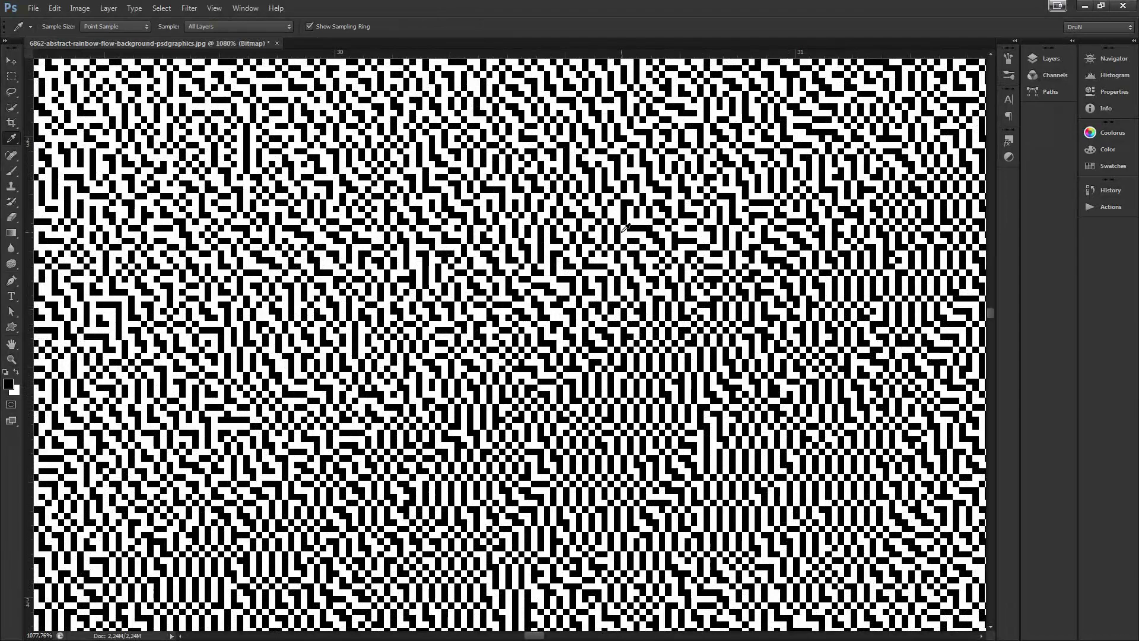
{"action": "key", "text": "ctrl+0"}
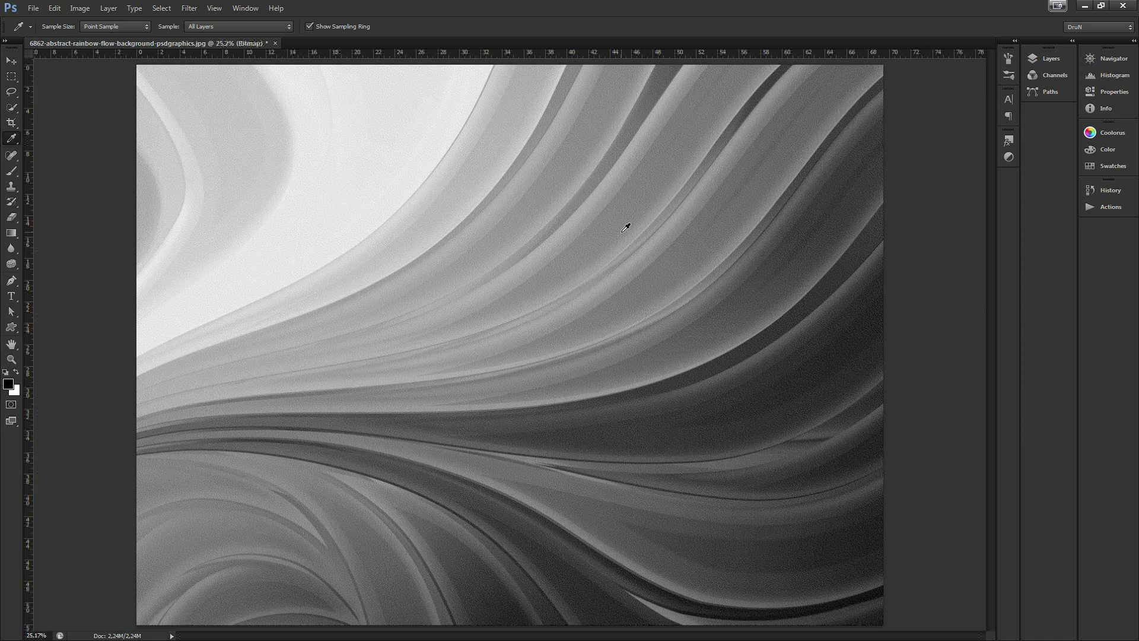
{"action": "key", "text": "ctrl+z"}
{"action": "left_click", "coordinate": [79, 8]}
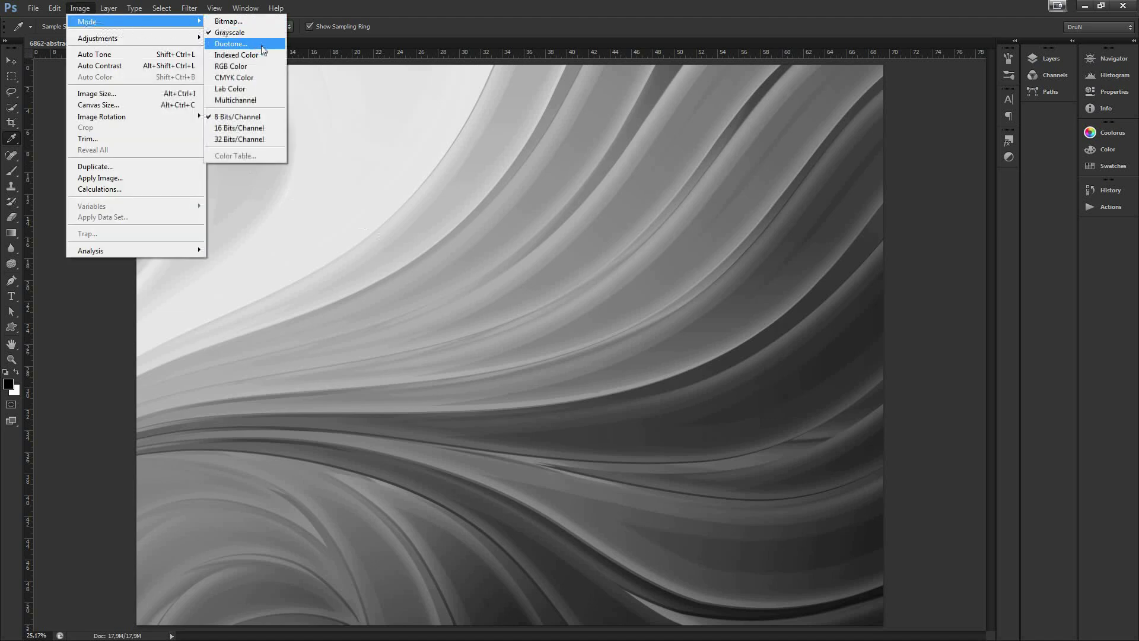
Start a Duotone conversion with Ink 1 set to dark brown 584115.
{"action": "left_click", "coordinate": [263, 46]}
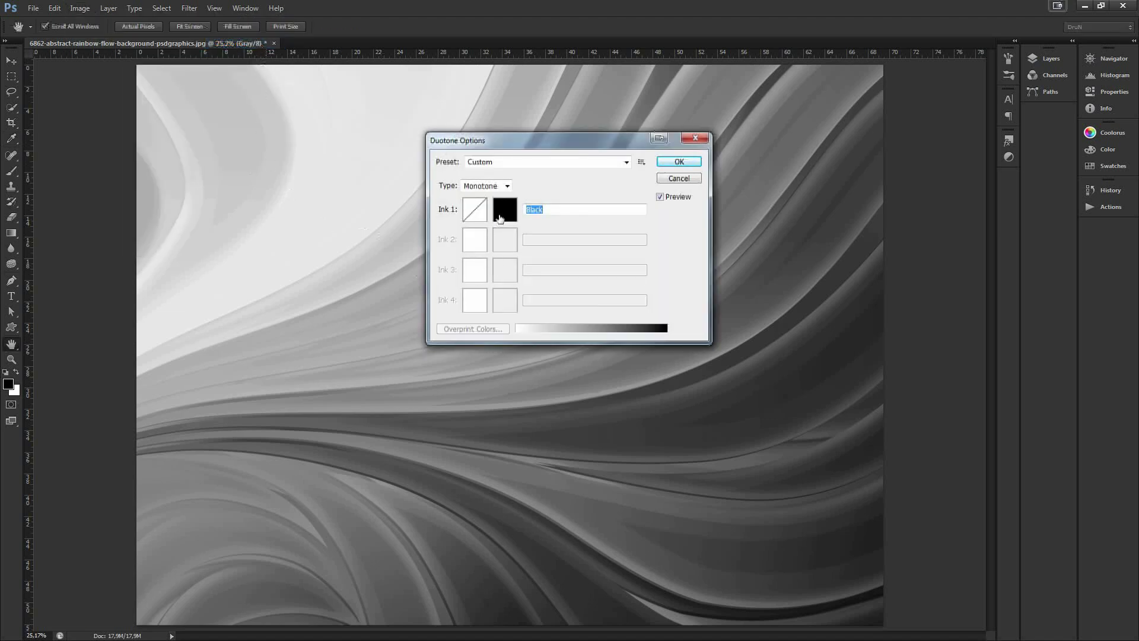
{"action": "left_click", "coordinate": [503, 209]}
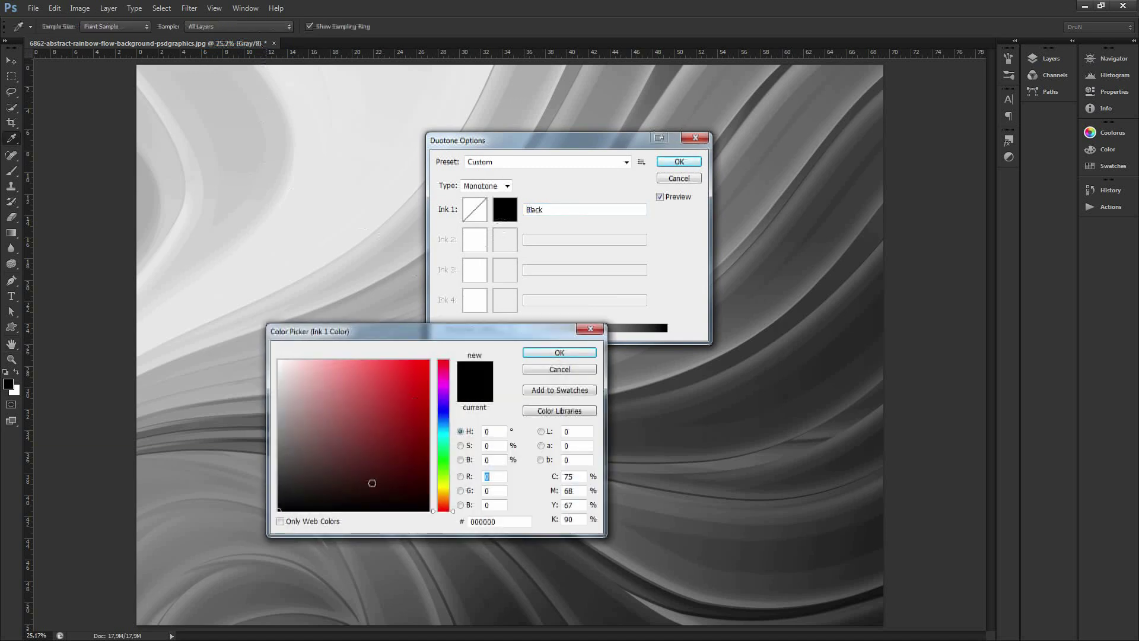
{"action": "left_click", "coordinate": [442, 493]}
{"action": "left_click", "coordinate": [393, 459]}
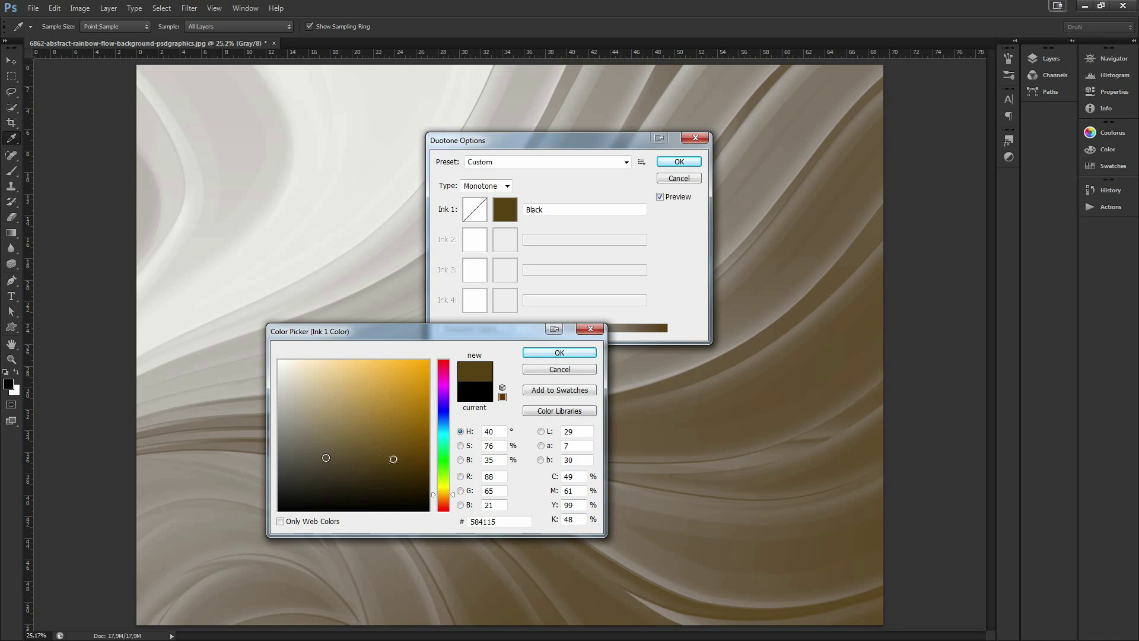
{"action": "left_click", "coordinate": [555, 354]}
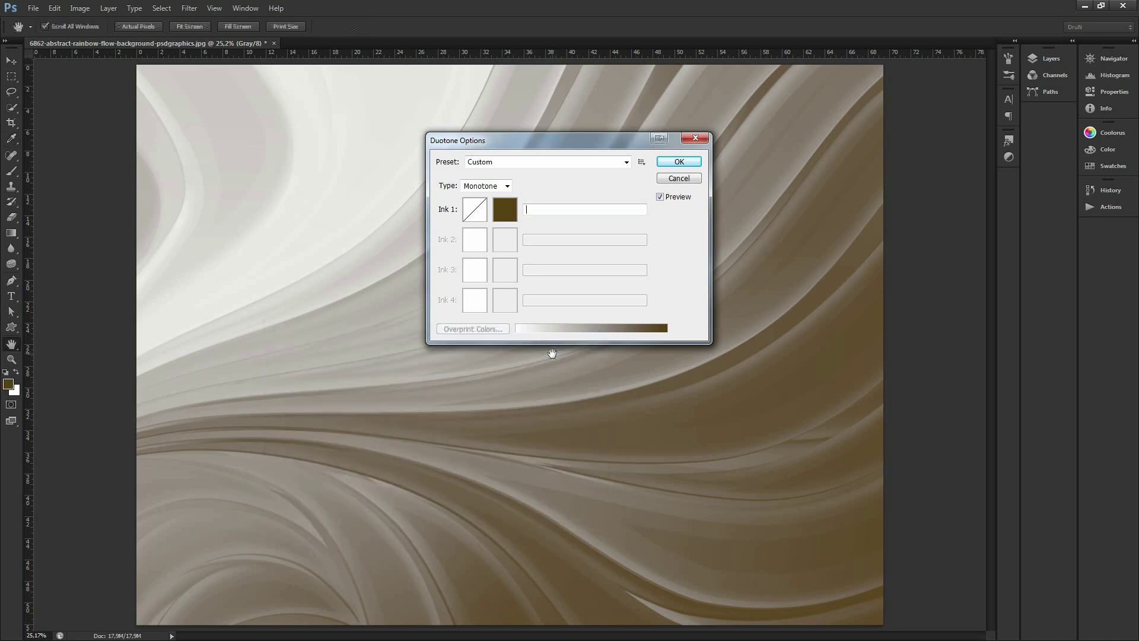
Name the ink 'brown' and apply the brown monotone.
{"action": "left_click", "coordinate": [679, 161]}
{"action": "left_click", "coordinate": [515, 238]}
{"action": "type", "text": "brown"}
{"action": "left_click", "coordinate": [679, 161]}
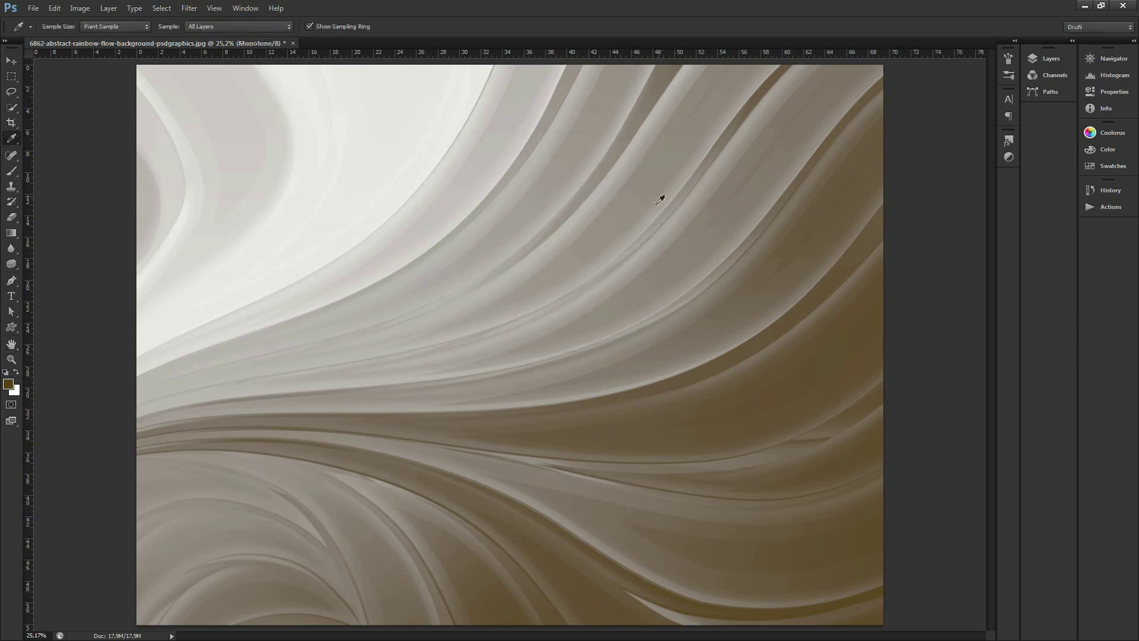
Revert the image to its original rainbow colours from the History panel.
{"action": "key", "text": "b"}
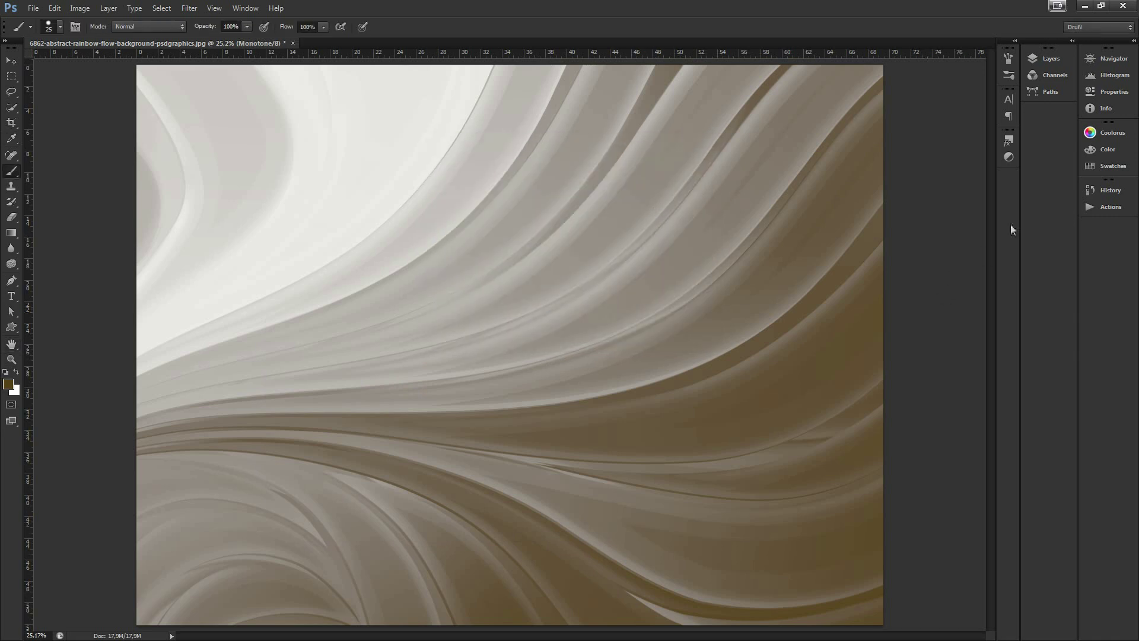
{"action": "left_click", "coordinate": [1105, 191]}
{"action": "left_click", "coordinate": [1007, 88]}
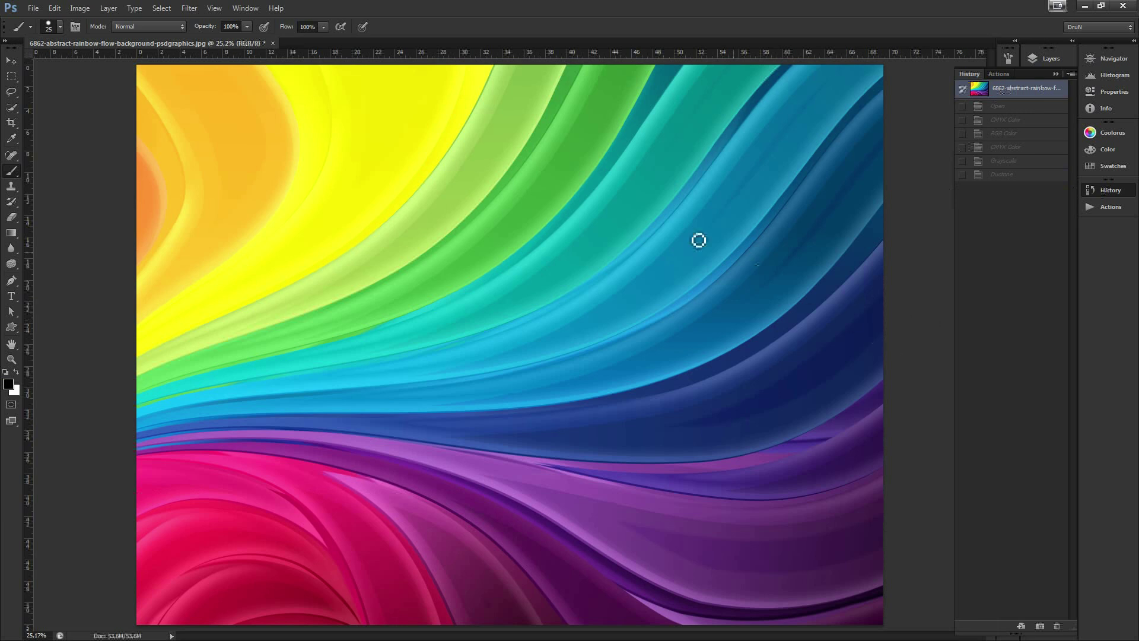
Convert the image to Indexed Color with a 256-colour Local (Selective) palette.
{"action": "left_click", "coordinate": [79, 8]}
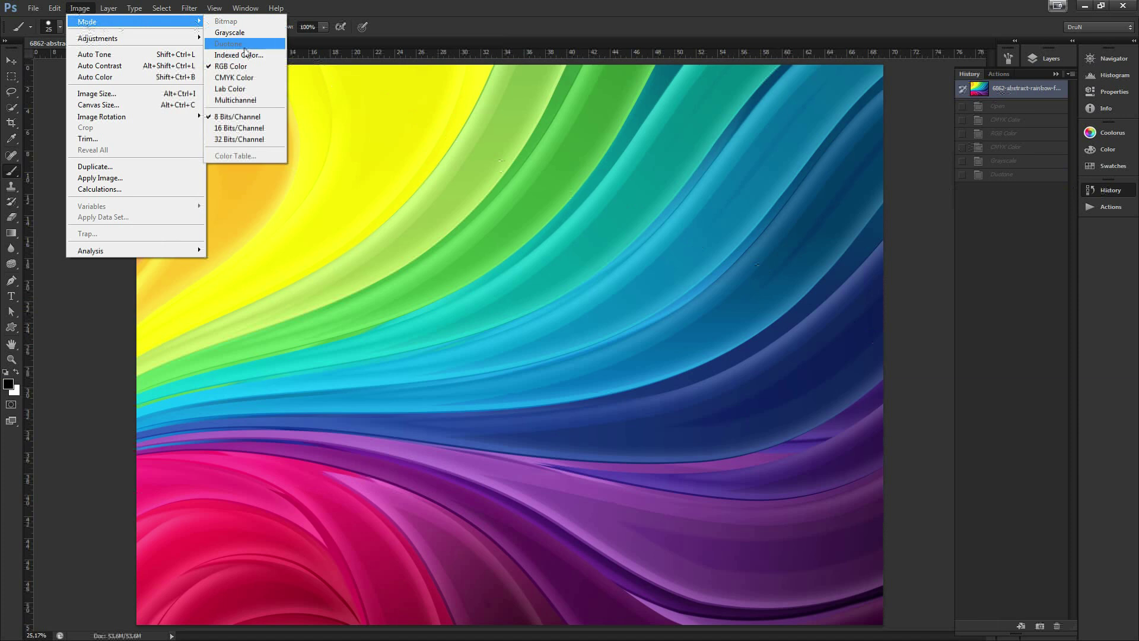
{"action": "left_click", "coordinate": [245, 53]}
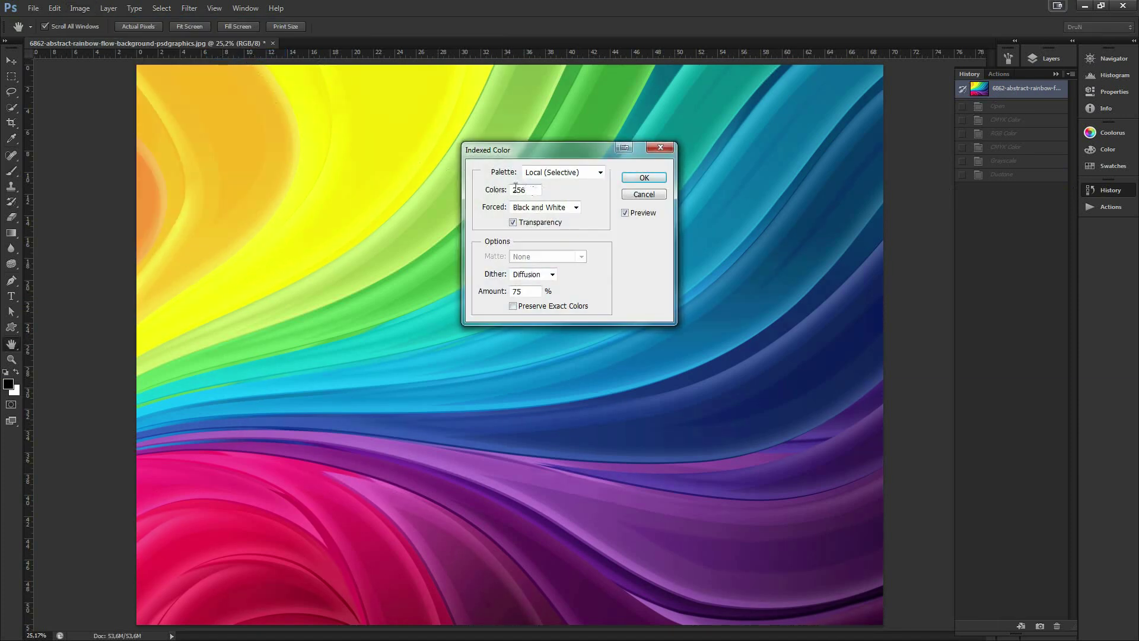
{"action": "left_click_drag", "start_coordinate": [534, 190], "coordinate": [493, 191]}
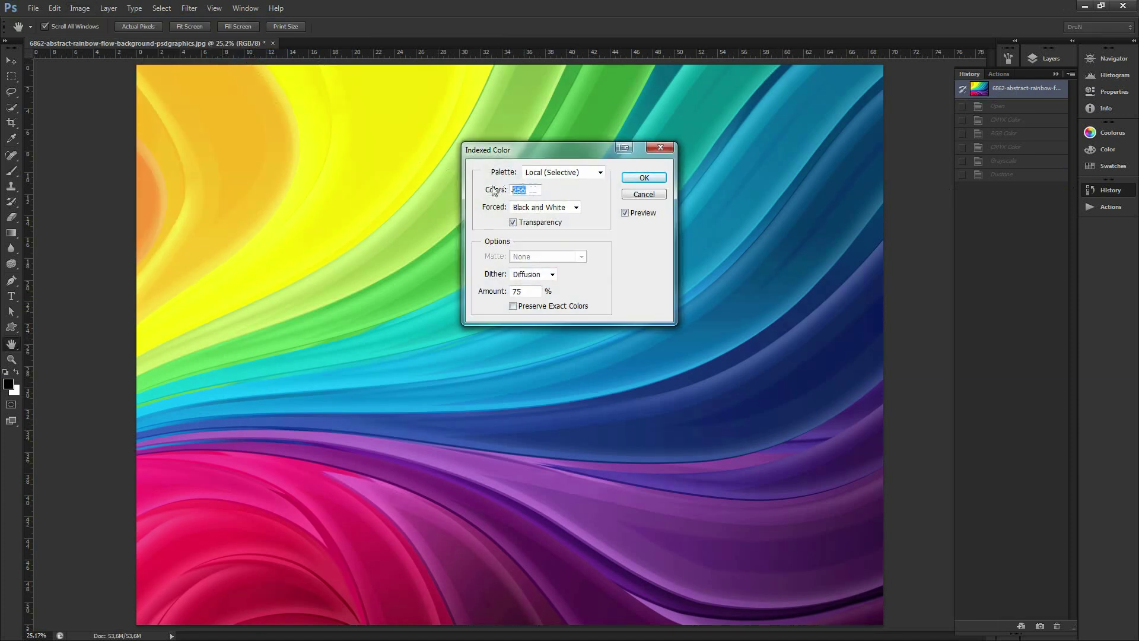
{"action": "left_click", "coordinate": [646, 178]}
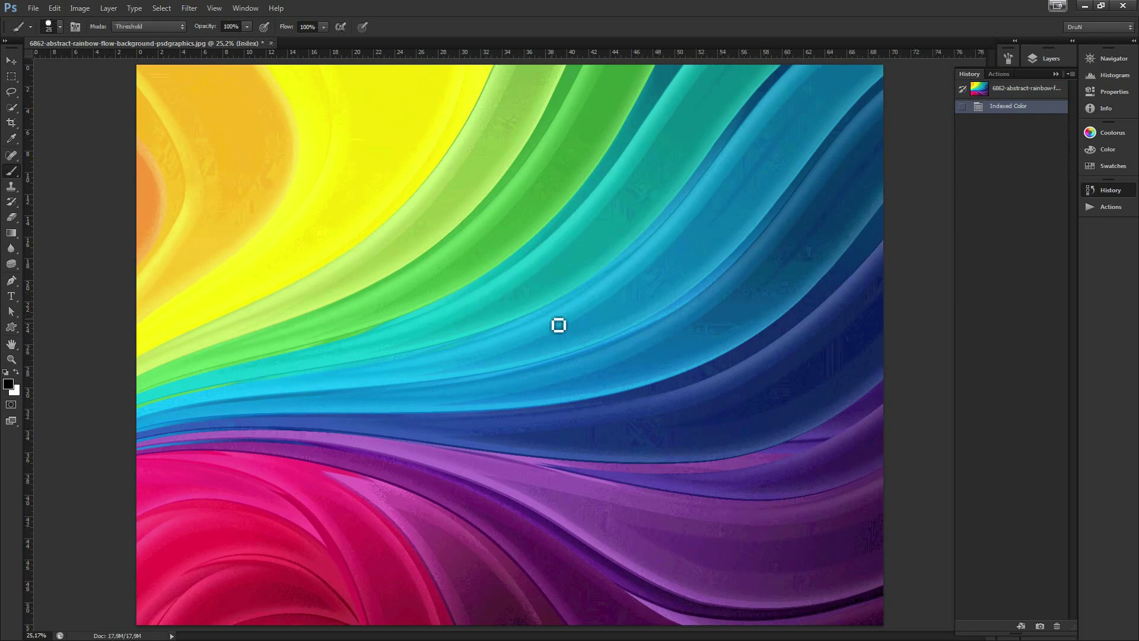
Zoom in on the teal and blue bands' dithered pixels, zoom out, and close the document.
{"action": "key", "text": "z"}
{"action": "left_click_drag", "start_coordinate": [558, 321], "coordinate": [615, 218]}
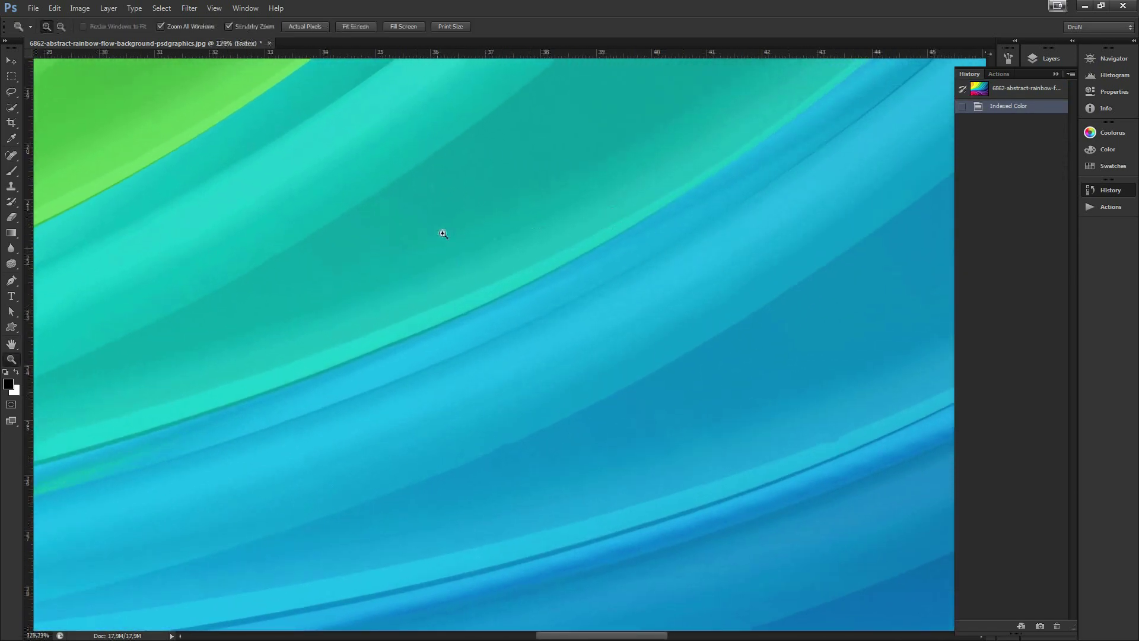
{"action": "left_click_drag", "start_coordinate": [440, 236], "coordinate": [521, 153]}
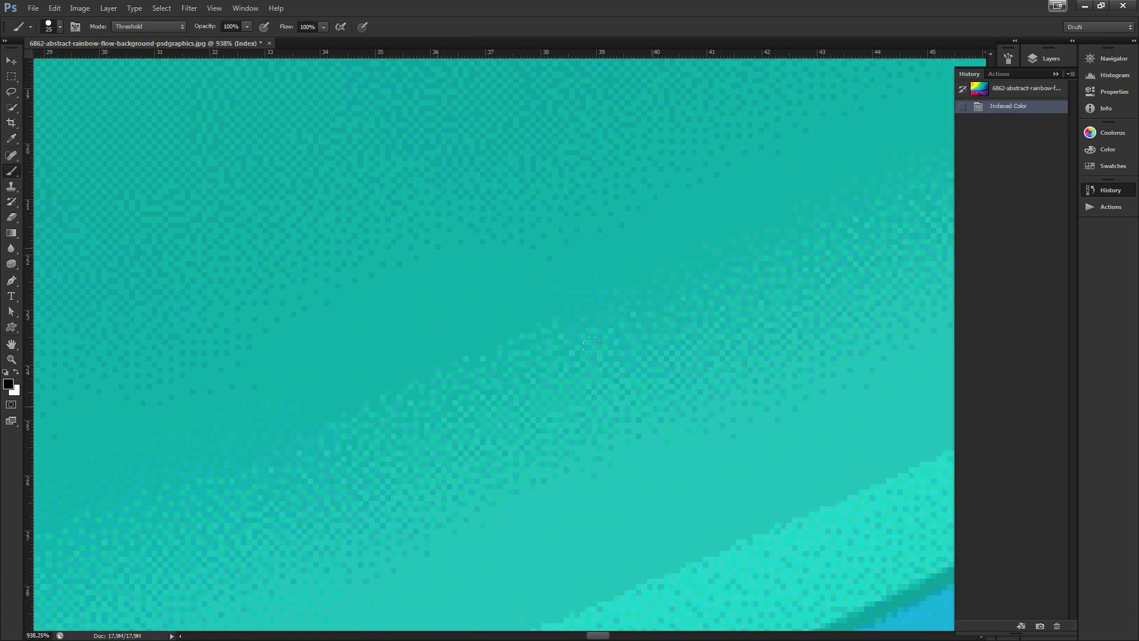
{"action": "key", "text": "ctrl+0"}
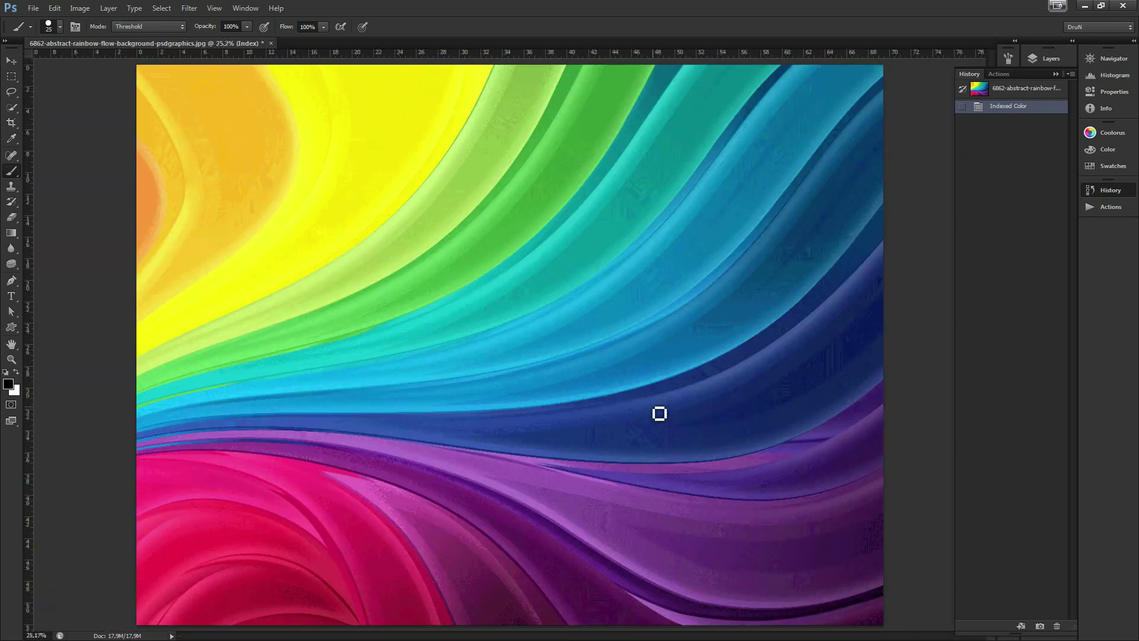
{"action": "key", "text": "ctrl+w"}
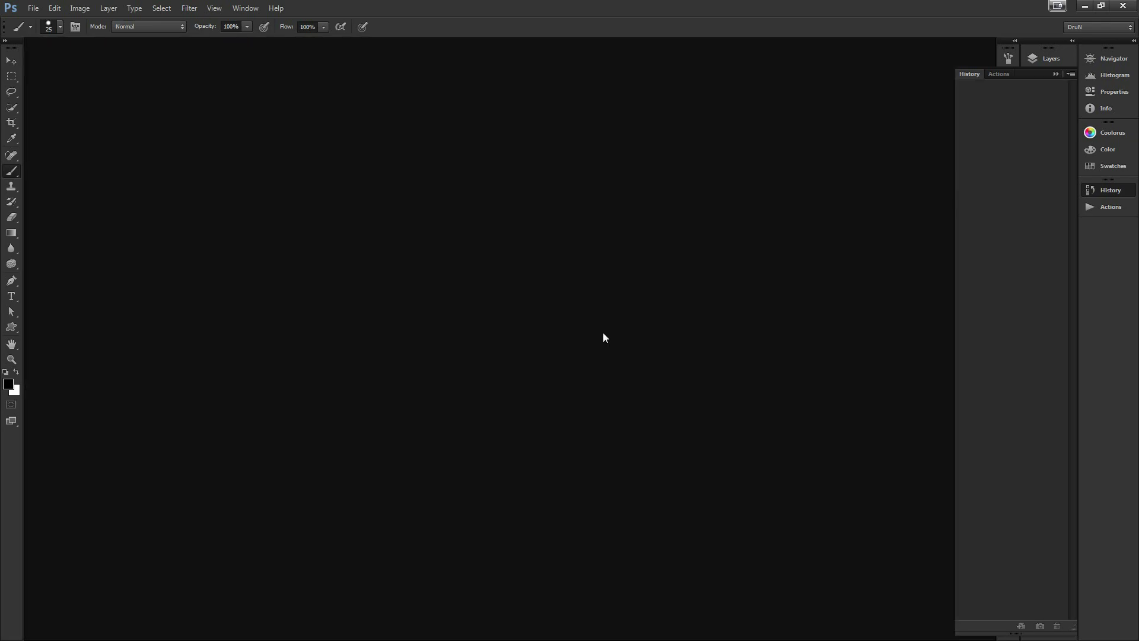